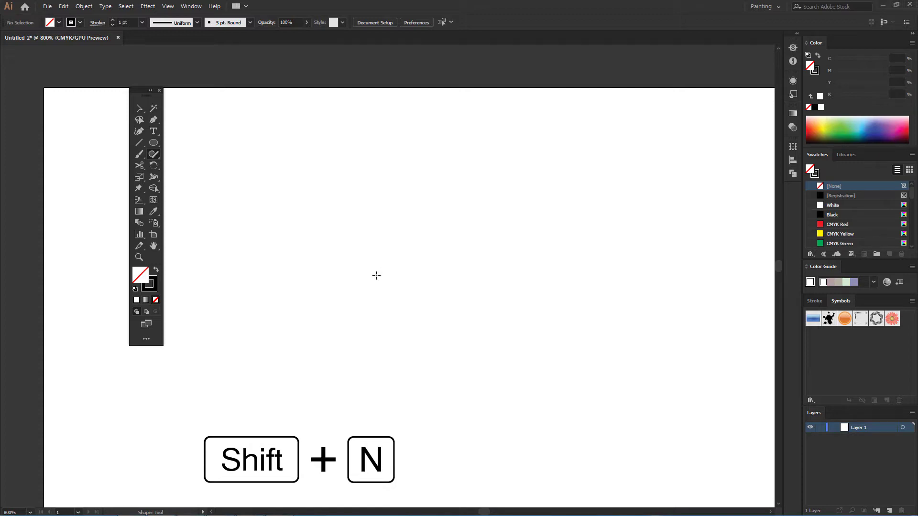
# Sketch a clean circle near the page centre and a triangle to its right.
pyautogui.moveTo(407, 323); pyautogui.dragTo(337, 247)
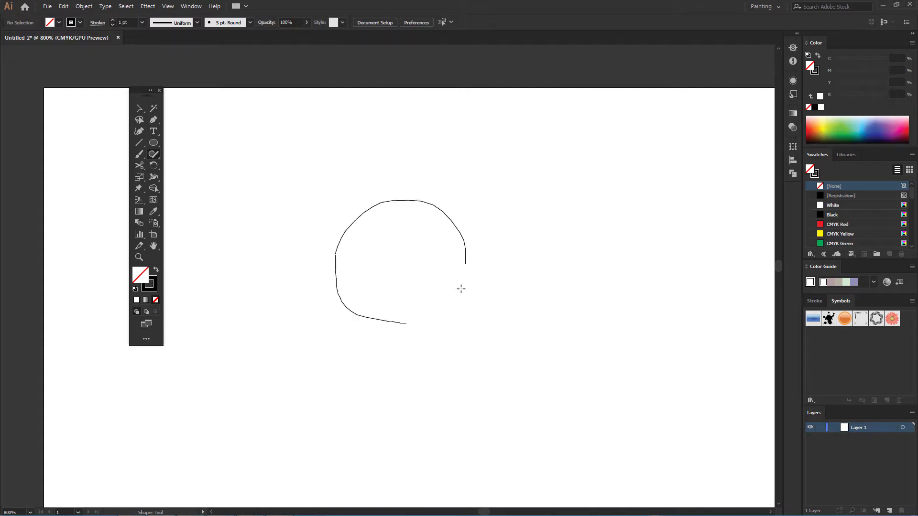
pyautogui.moveTo(355, 318); pyautogui.dragTo(336, 341)
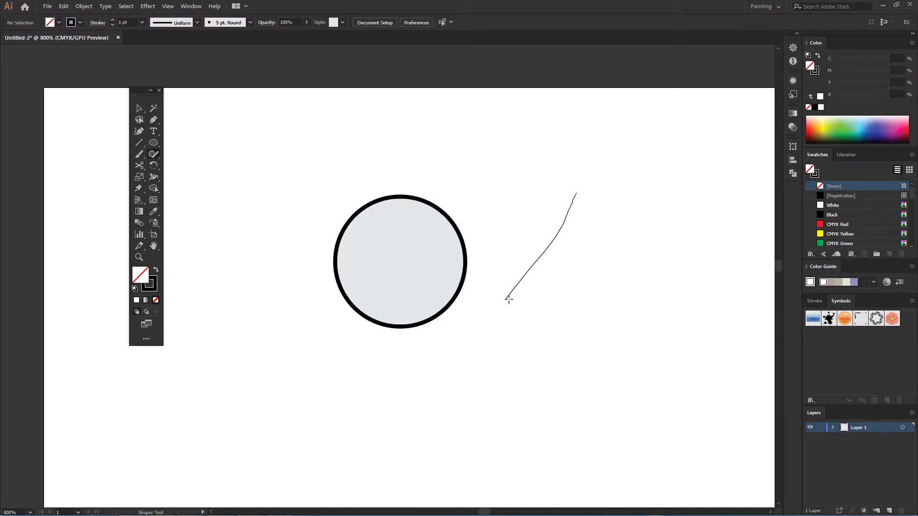
pyautogui.moveTo(683, 325); pyautogui.dragTo(576, 192)
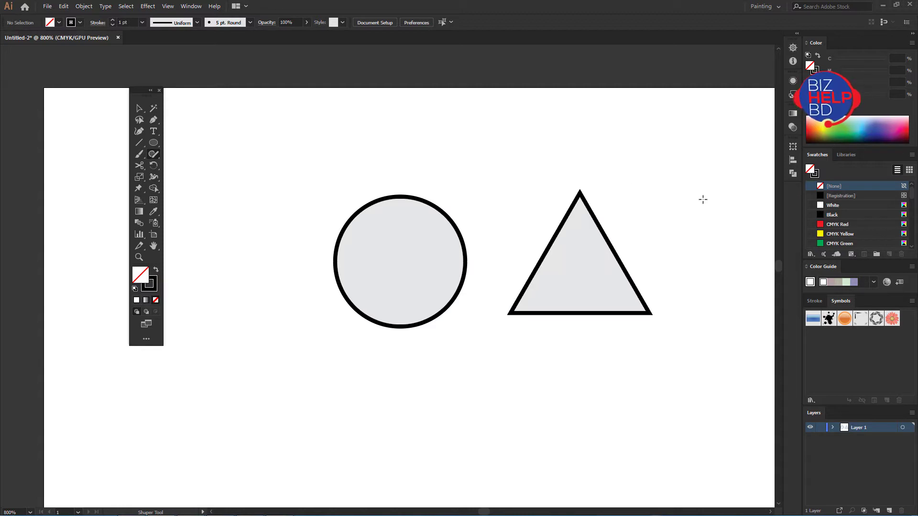
# Add a square overlapping the circle, an ellipse below it, and a small circle above the triangle.
pyautogui.moveTo(202, 138)
pyautogui.mouseDown()
pyautogui.moveTo(371, 120)
pyautogui.moveTo(398, 236)
pyautogui.moveTo(226, 287)
pyautogui.moveTo(185, 181)
pyautogui.moveTo(181, 149)
pyautogui.moveTo(196, 138)
pyautogui.mouseUp()
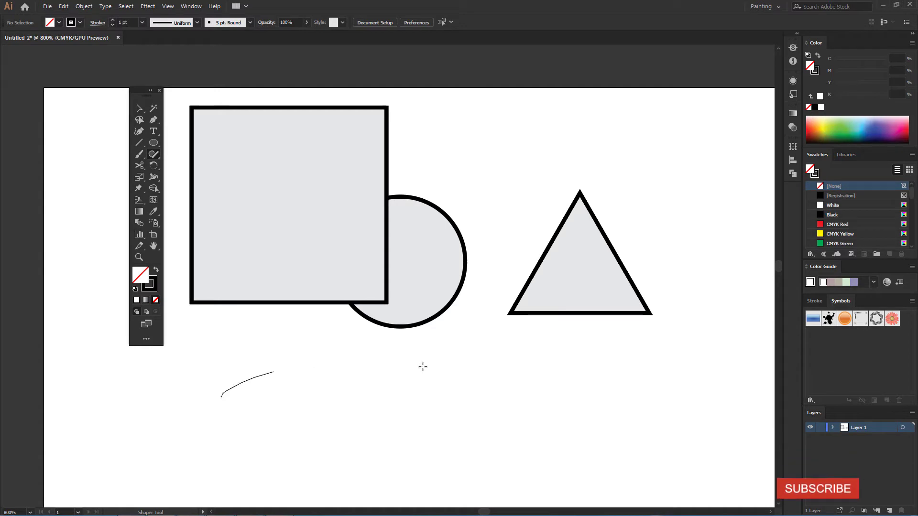
pyautogui.moveTo(423, 367)
pyautogui.mouseDown()
pyautogui.moveTo(258, 428)
pyautogui.moveTo(227, 383)
pyautogui.mouseUp()
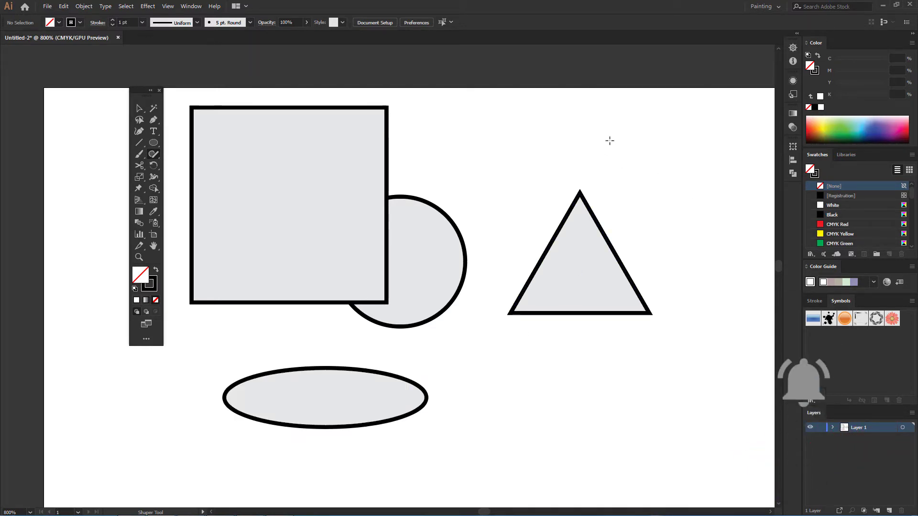
pyautogui.moveTo(603, 156)
pyautogui.mouseDown()
pyautogui.moveTo(638, 157)
pyautogui.moveTo(632, 204)
pyautogui.moveTo(608, 186)
pyautogui.mouseUp()
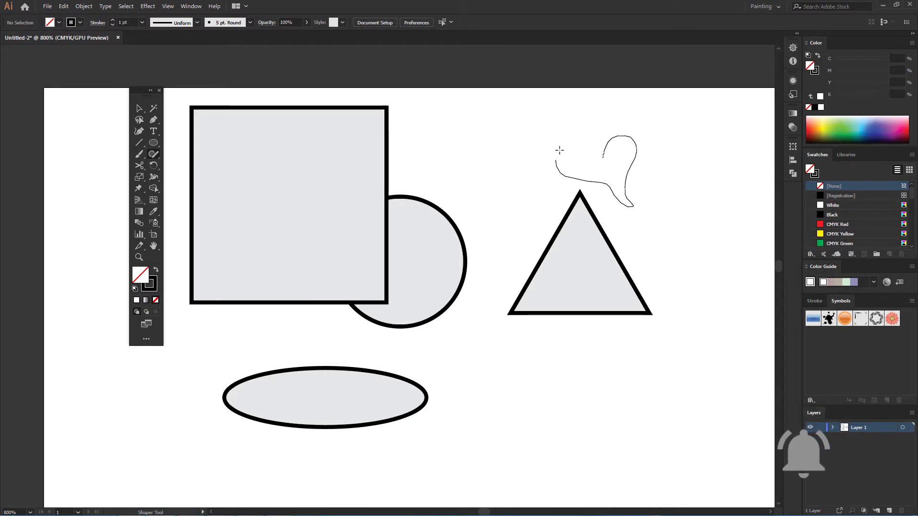
pyautogui.moveTo(603, 154); pyautogui.dragTo(604, 156)
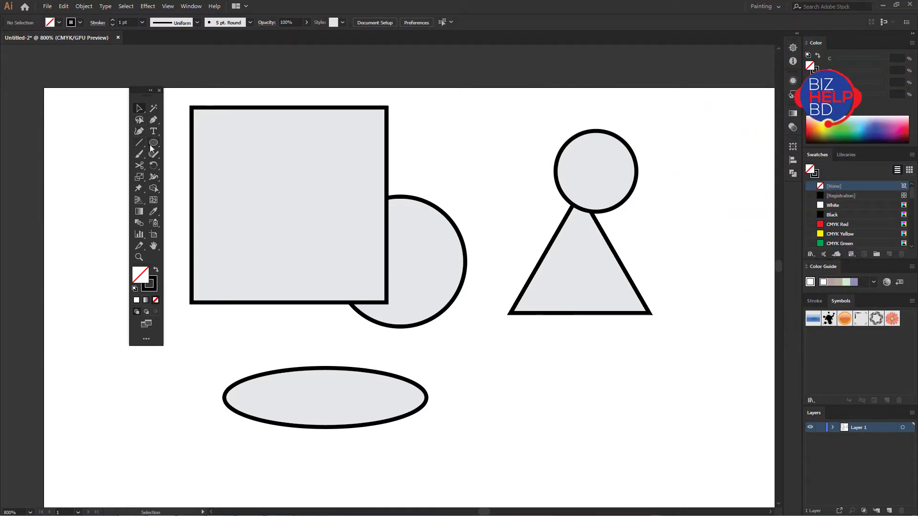
# Sketch with the Shaper Tool, then move the large circle up behind the square.
pyautogui.click(157, 155)
pyautogui.moveTo(583, 398); pyautogui.dragTo(570, 461)
pyautogui.moveTo(606, 492); pyautogui.dragTo(647, 483)
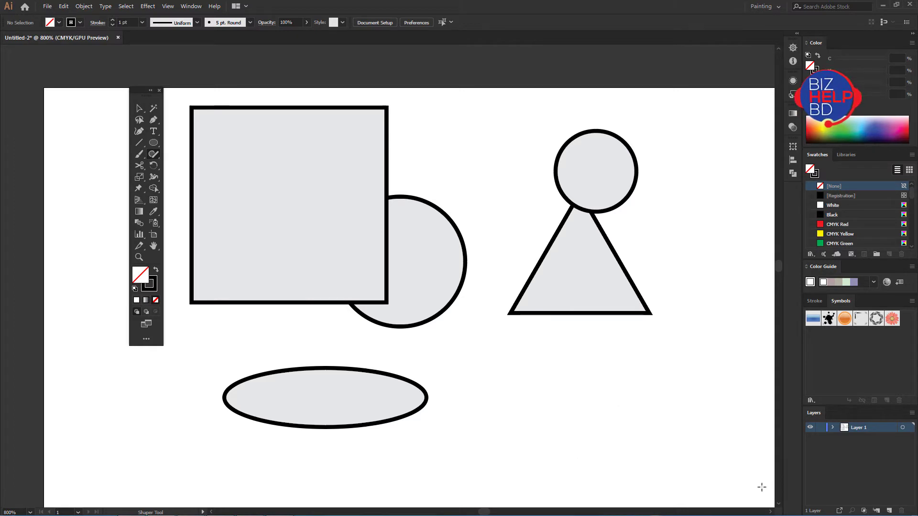
pyautogui.press('v')
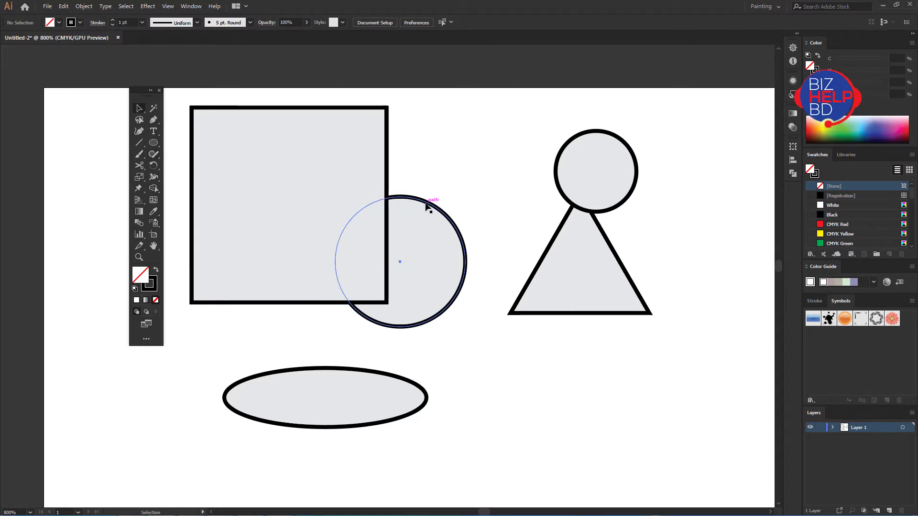
pyautogui.moveTo(427, 206); pyautogui.dragTo(432, 150)
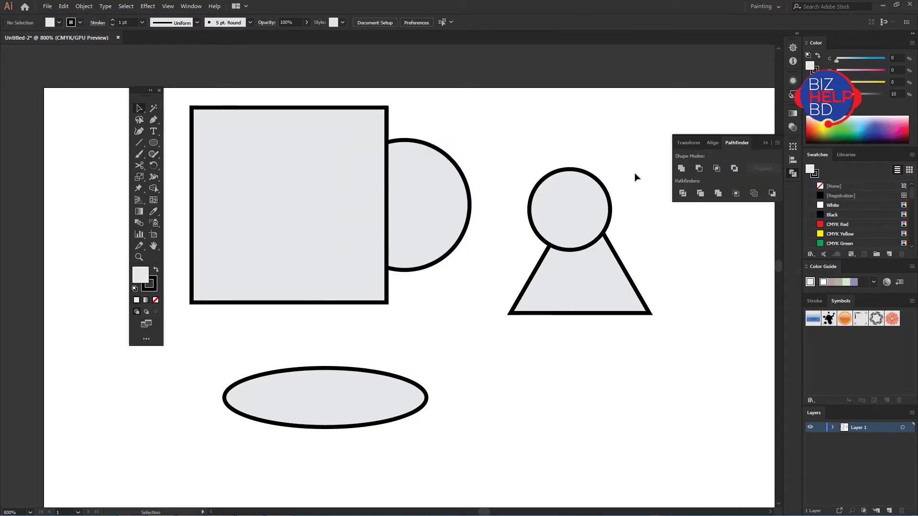
# Alt-drag a copy of the small circle and triangle below, then unite the originals with Pathfinder.
pyautogui.moveTo(563, 149); pyautogui.dragTo(621, 334)
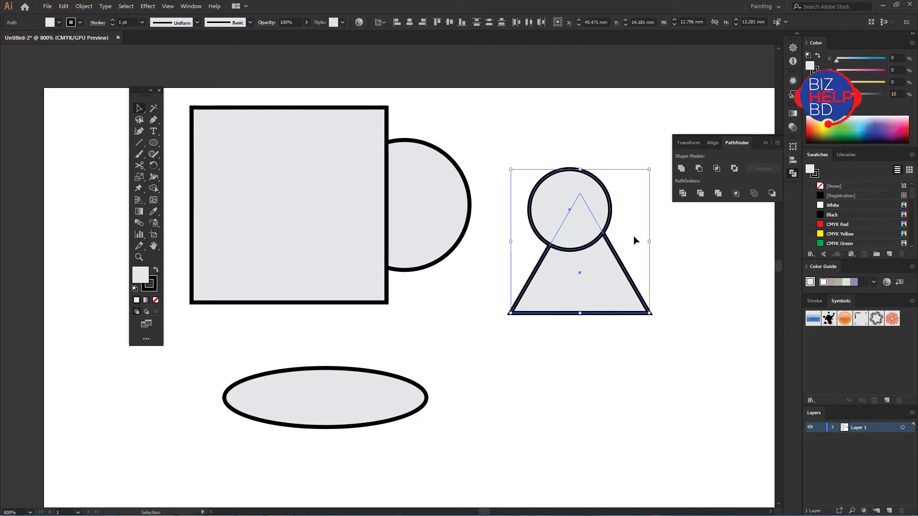
pyautogui.moveTo(587, 262); pyautogui.dragTo(587, 430)
pyautogui.click(681, 169)
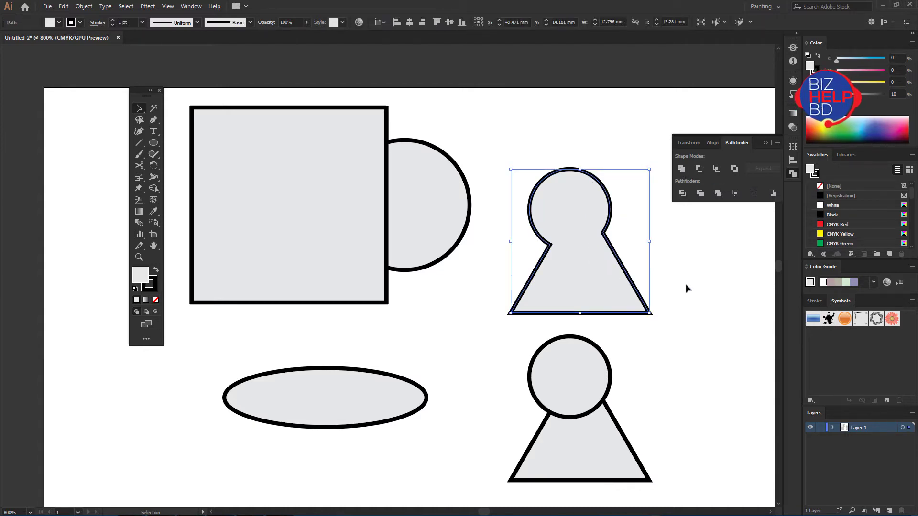
# Scribble across the lower circle-and-triangle copy to merge it into a keyhole.
pyautogui.click(152, 155)
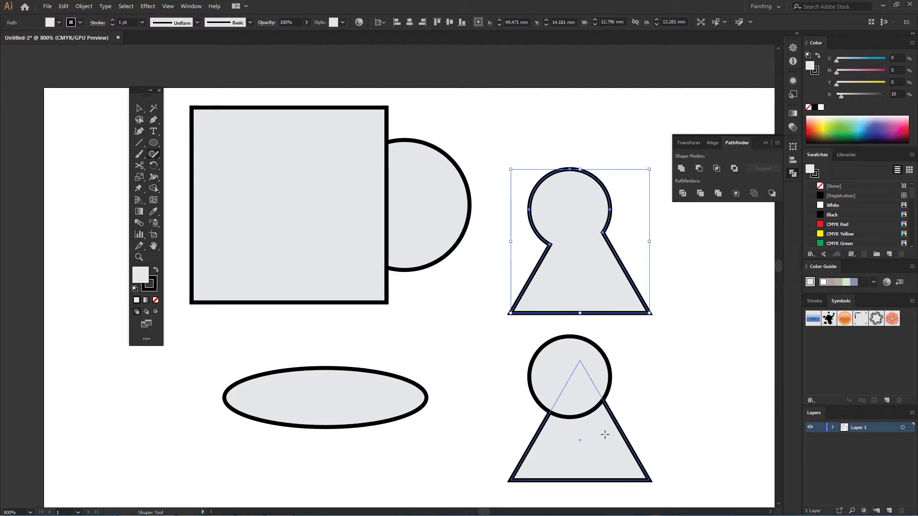
pyautogui.moveTo(605, 434); pyautogui.dragTo(573, 406)
pyautogui.moveTo(562, 369); pyautogui.dragTo(572, 366)
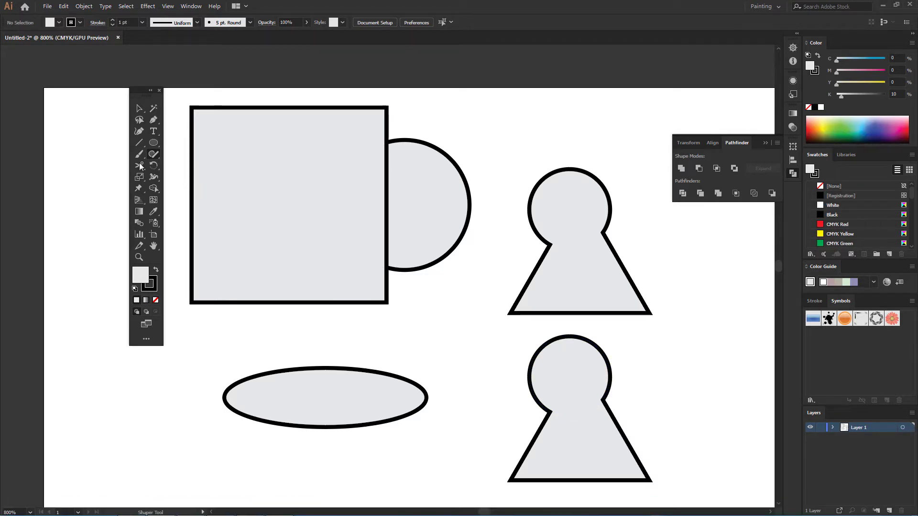
pyautogui.click(138, 108)
pyautogui.hotkey('ctrl', 'y')
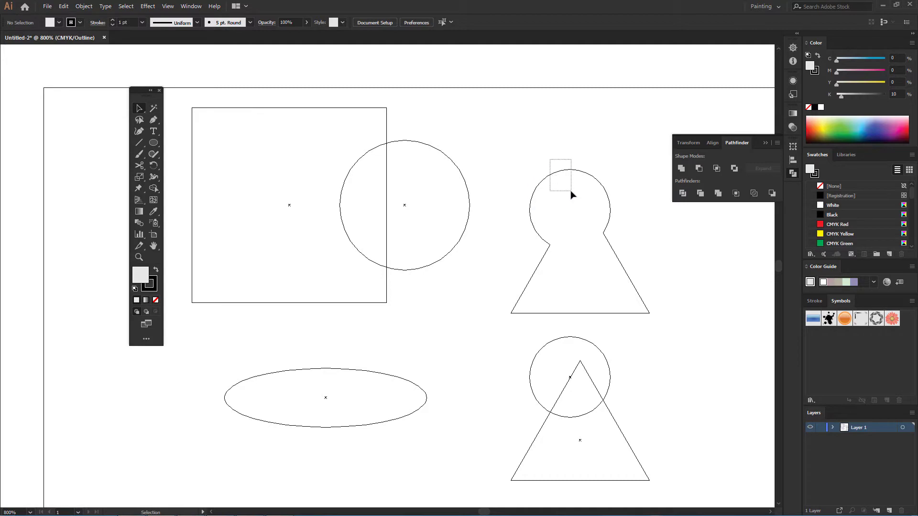
pyautogui.moveTo(571, 194); pyautogui.dragTo(572, 196)
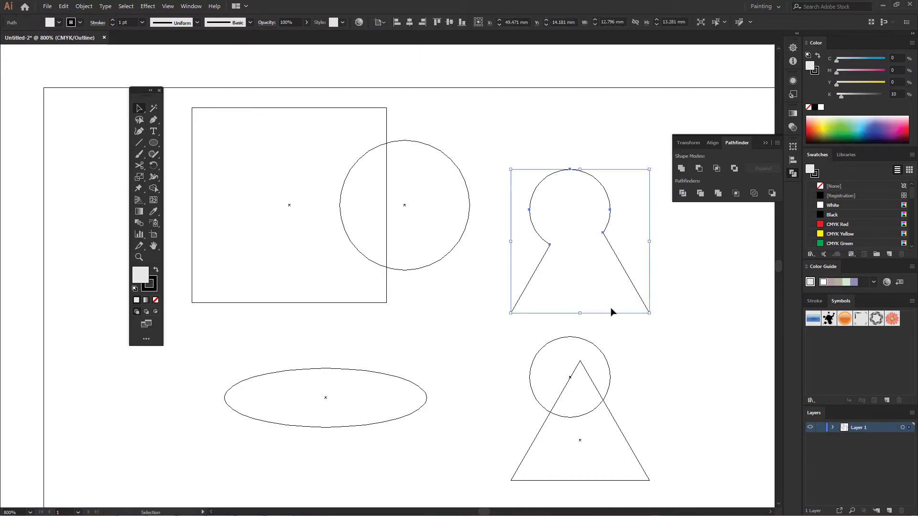
pyautogui.click(576, 339)
pyautogui.click(693, 378)
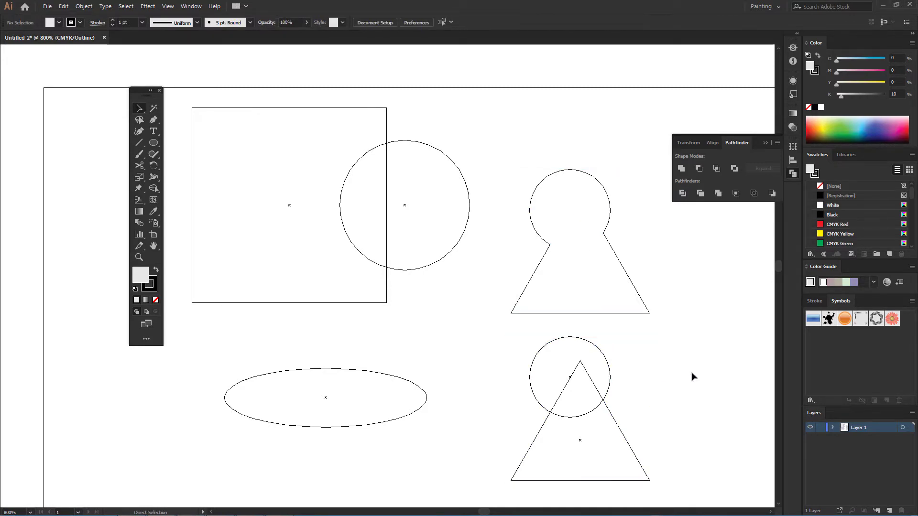
pyautogui.hotkey('ctrl', 'y')
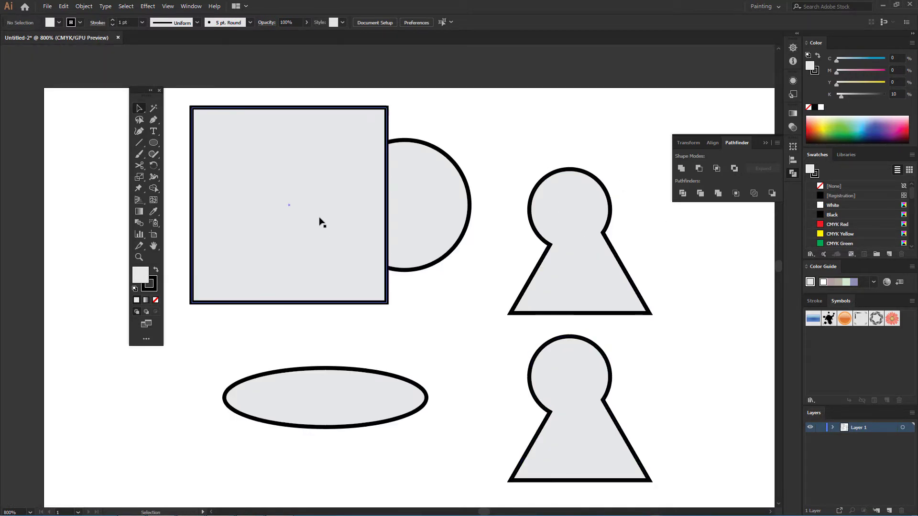
# Select the circle inside the lower Shaper Group and drag it down-left.
pyautogui.hotkey('shift', 'n')
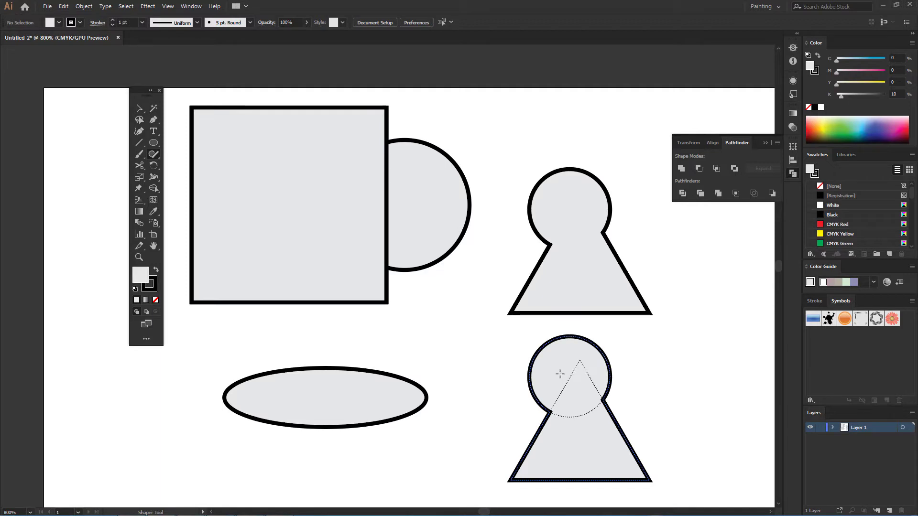
pyautogui.click(561, 377)
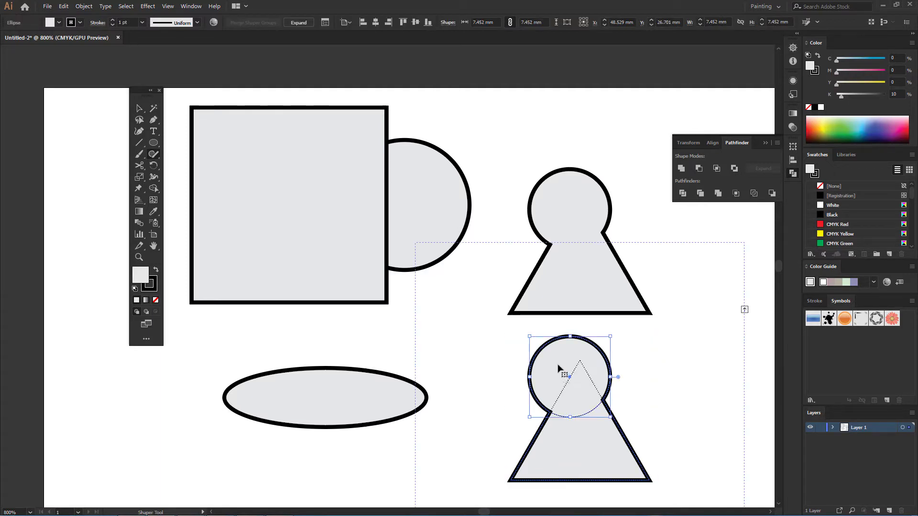
pyautogui.moveTo(553, 370)
pyautogui.mouseDown()
pyautogui.moveTo(543, 429)
pyautogui.moveTo(646, 427)
pyautogui.moveTo(602, 373)
pyautogui.moveTo(534, 393)
pyautogui.mouseUp()
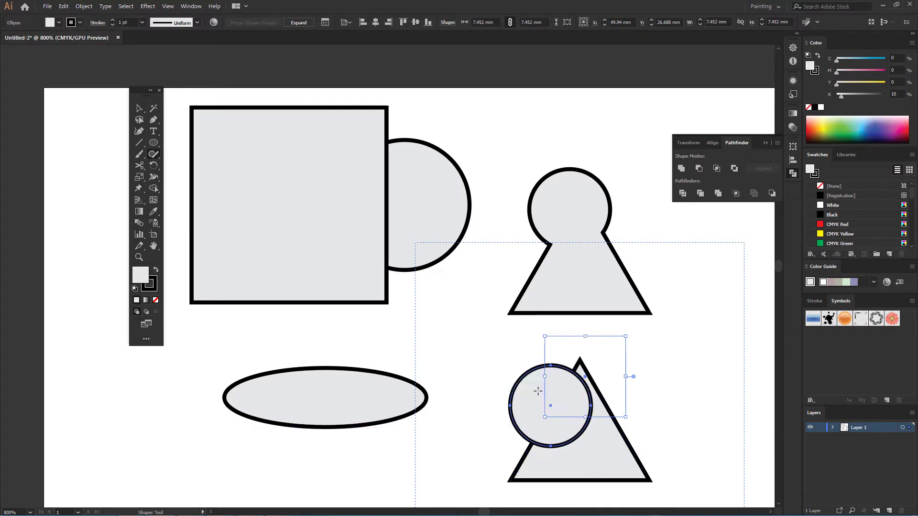
# Reselect the lower circle face and drag it back onto the triangle's apex.
pyautogui.click(745, 328)
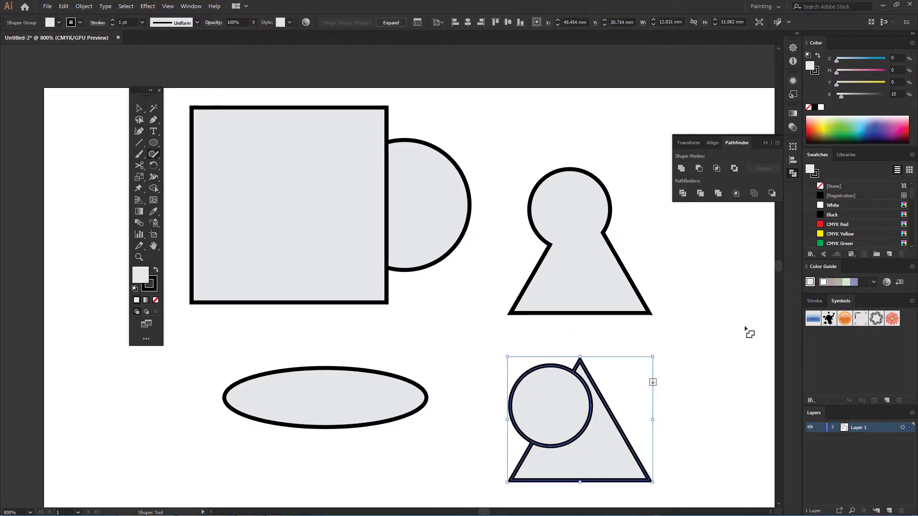
pyautogui.click(653, 383)
pyautogui.click(592, 407)
pyautogui.click(580, 404)
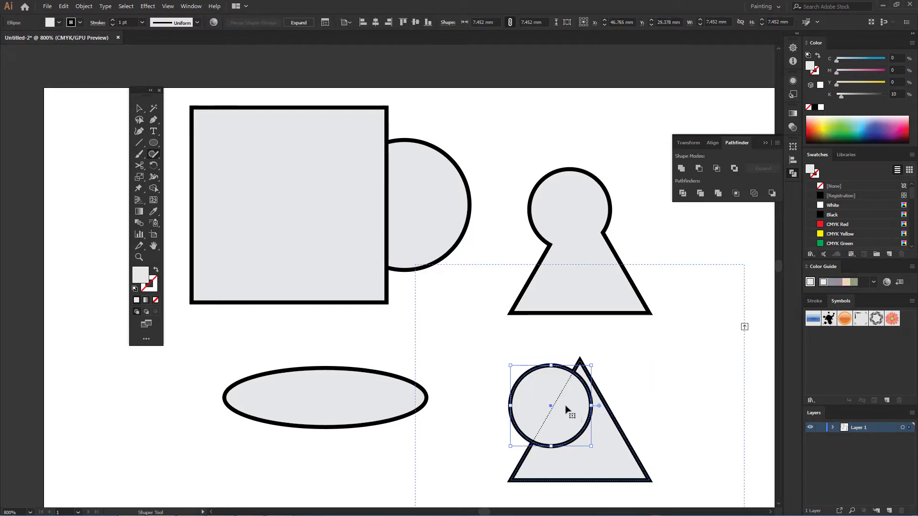
pyautogui.moveTo(542, 403)
pyautogui.mouseDown()
pyautogui.moveTo(583, 374)
pyautogui.moveTo(565, 385)
pyautogui.mouseUp()
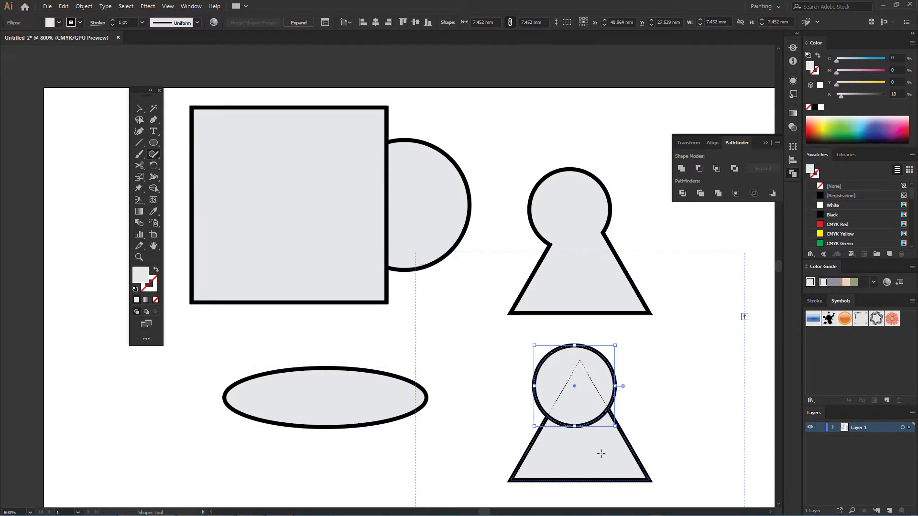
pyautogui.moveTo(601, 452); pyautogui.dragTo(566, 388)
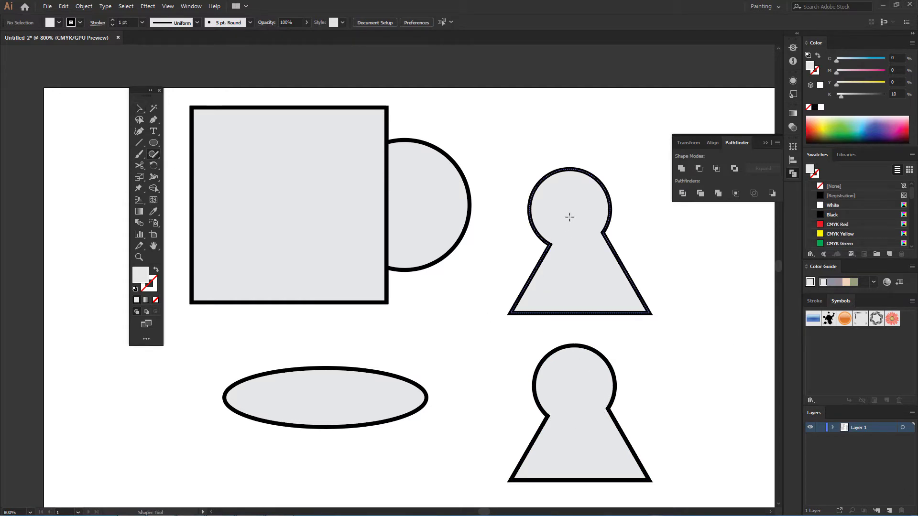
# Remove the upper keyhole's grey fill, whiten the lower triangle, and erase the ellipse.
pyautogui.moveTo(567, 241); pyautogui.dragTo(625, 315)
pyautogui.moveTo(584, 388); pyautogui.dragTo(577, 434)
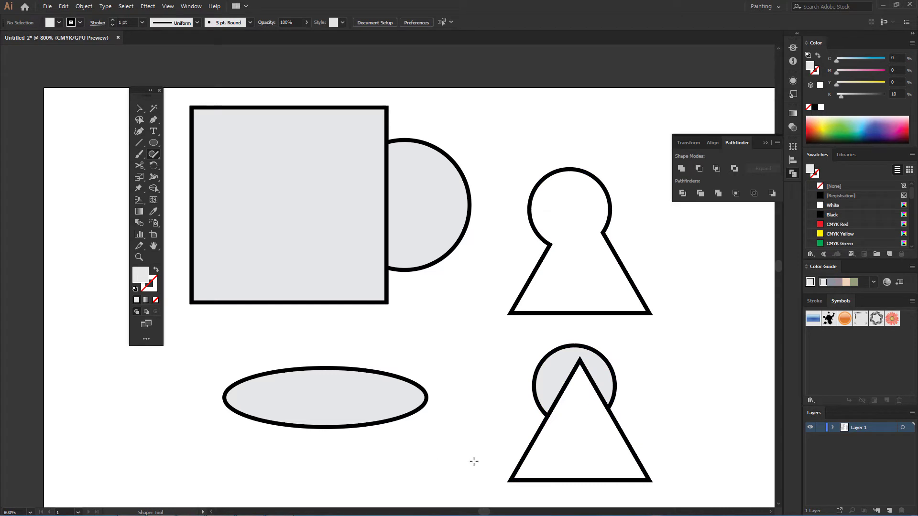
pyautogui.moveTo(350, 475); pyautogui.dragTo(445, 318)
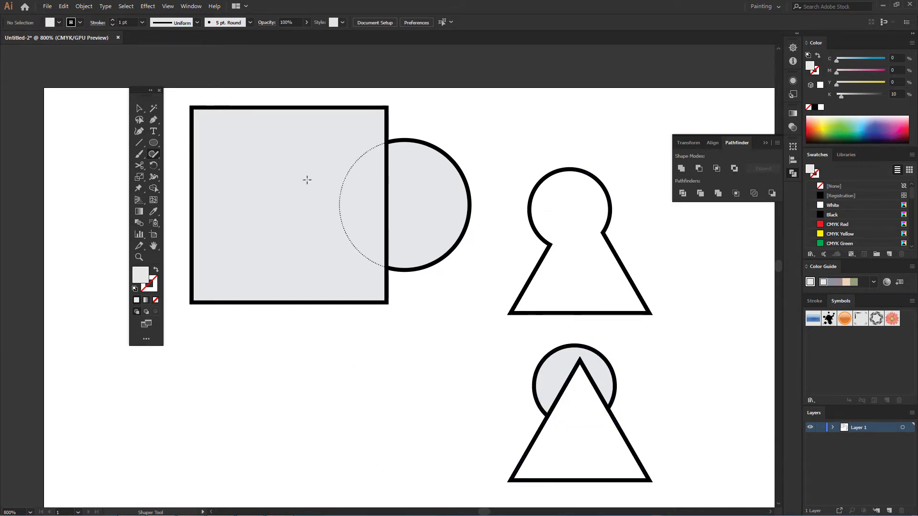
# Move the circle left into the square and place a copy below the square.
pyautogui.click(139, 109)
pyautogui.moveTo(431, 203)
pyautogui.mouseDown()
pyautogui.moveTo(343, 217)
pyautogui.moveTo(425, 193)
pyautogui.moveTo(313, 330)
pyautogui.mouseUp()
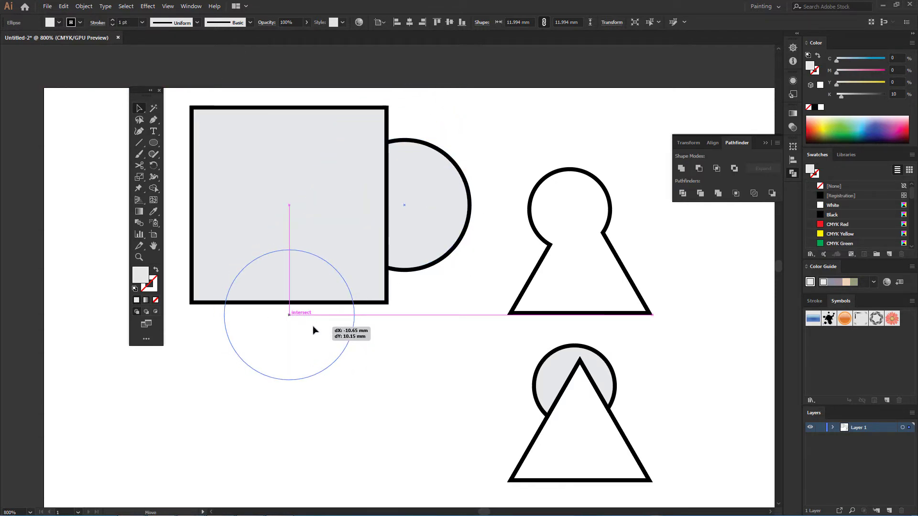
pyautogui.moveTo(313, 330); pyautogui.dragTo(429, 335)
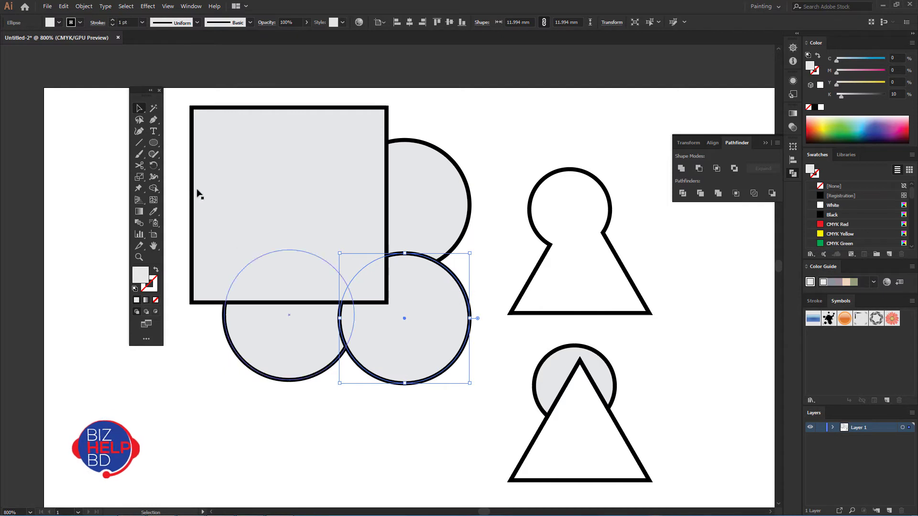
# Scribble across the square and overlapping circles to fuse them into one cloud shape.
pyautogui.click(154, 153)
pyautogui.moveTo(342, 207); pyautogui.dragTo(421, 205)
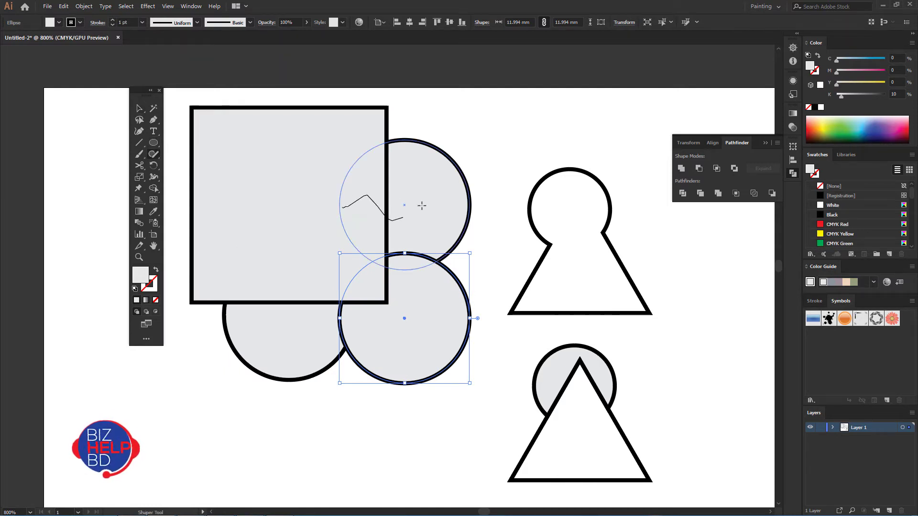
pyautogui.moveTo(293, 338); pyautogui.dragTo(370, 280)
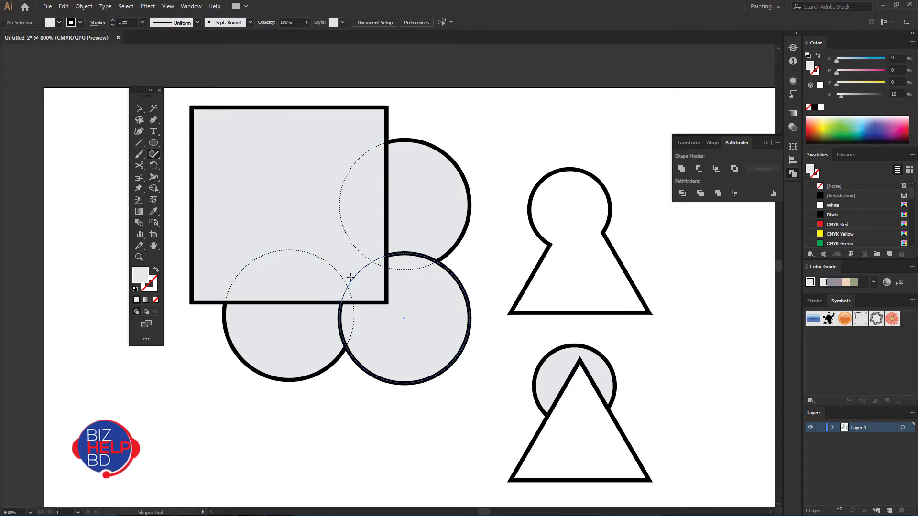
pyautogui.moveTo(349, 261); pyautogui.dragTo(399, 333)
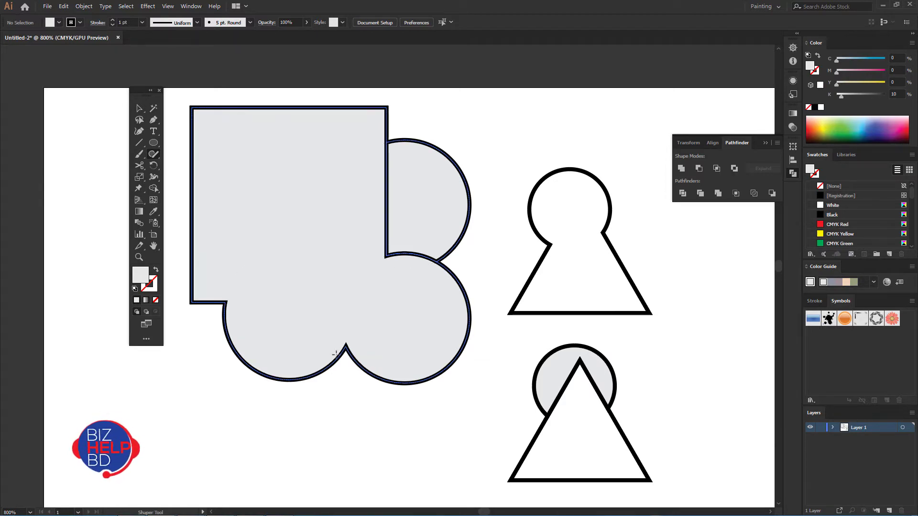
pyautogui.moveTo(349, 264)
pyautogui.mouseDown()
pyautogui.moveTo(377, 226)
pyautogui.moveTo(416, 211)
pyautogui.mouseUp()
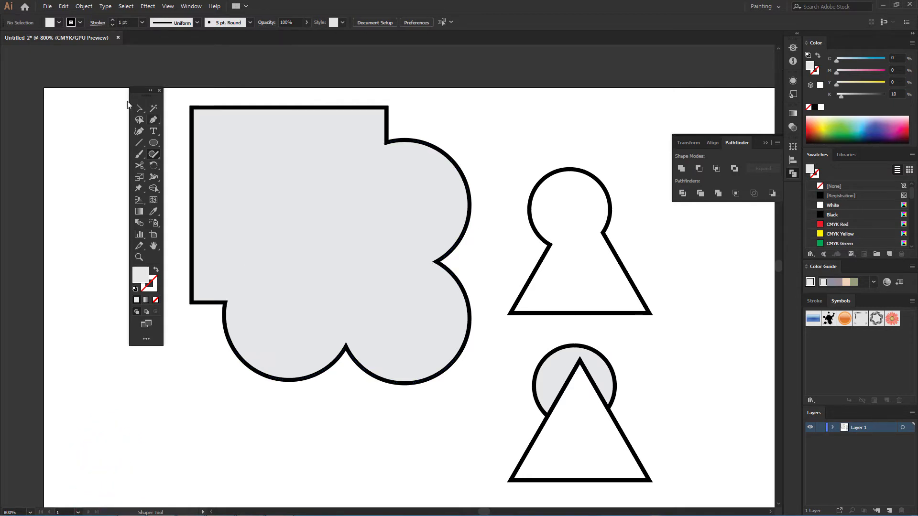
# Select the square and top-right circle inside the group, moving that circle up and right.
pyautogui.click(270, 217)
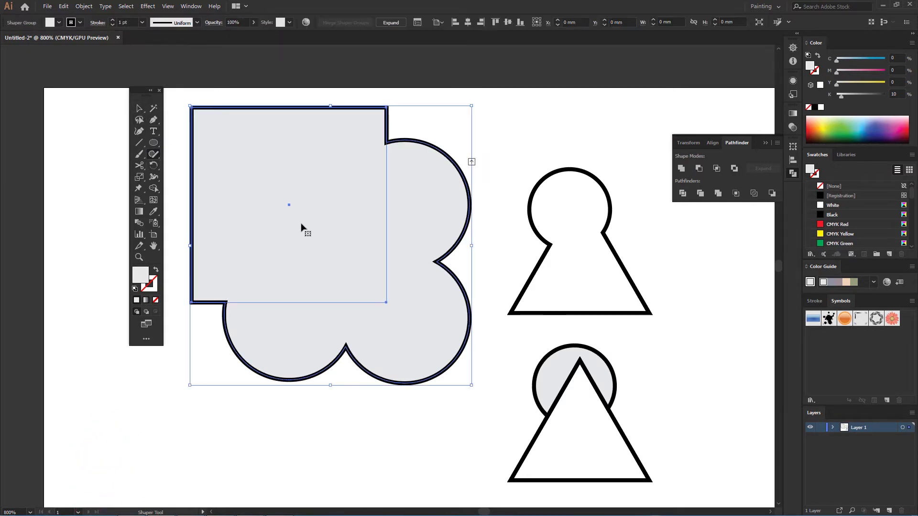
pyautogui.click(303, 228)
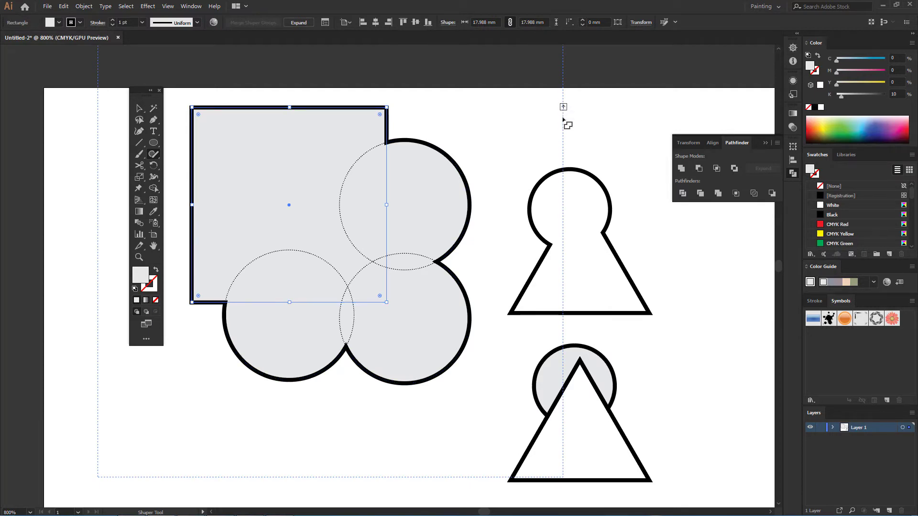
pyautogui.click(396, 180)
pyautogui.click(416, 193)
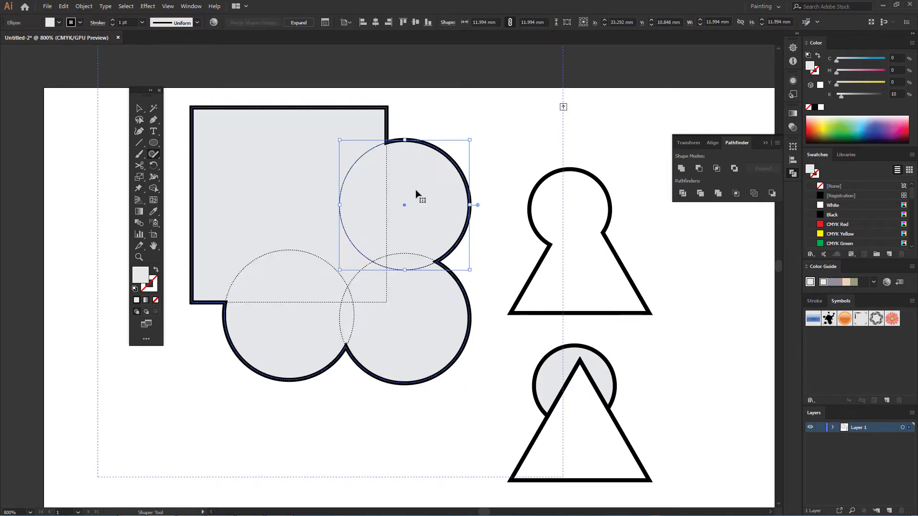
pyautogui.moveTo(424, 185); pyautogui.dragTo(418, 155)
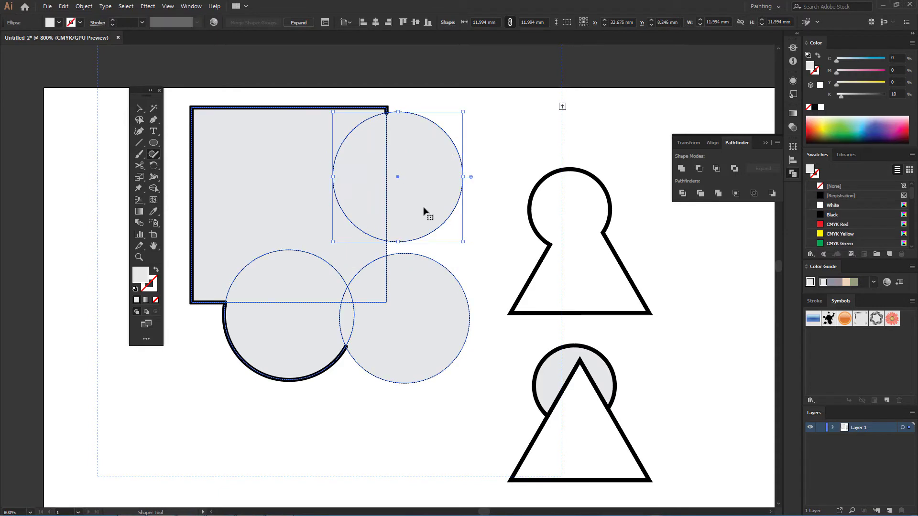
pyautogui.hotkey('ctrl', 'z')
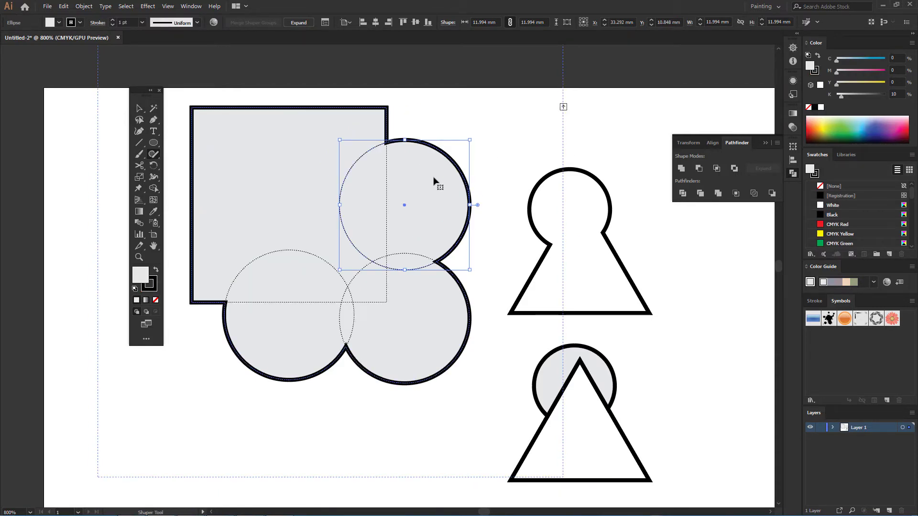
pyautogui.moveTo(442, 180); pyautogui.dragTo(446, 164)
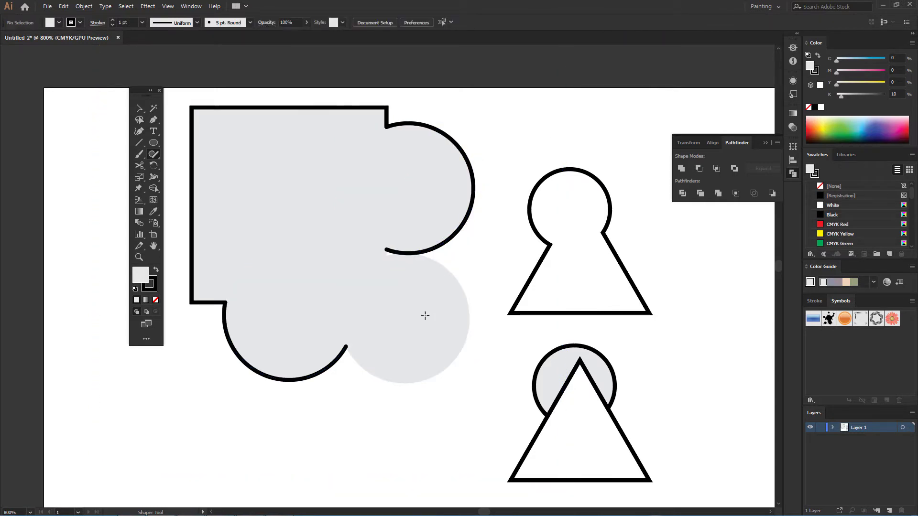
# Scribble away the square and right circles, delete the leftover, and switch to Outline view.
pyautogui.click(410, 318)
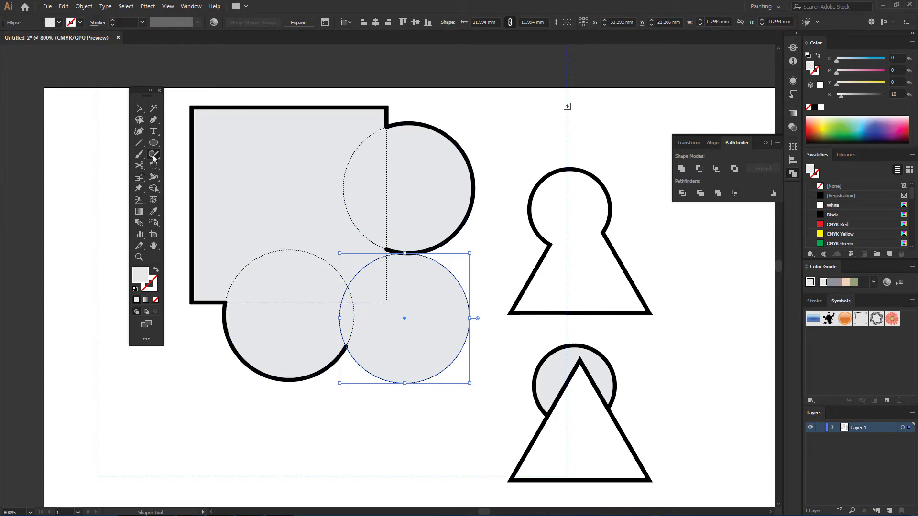
pyautogui.moveTo(454, 98); pyautogui.dragTo(354, 385)
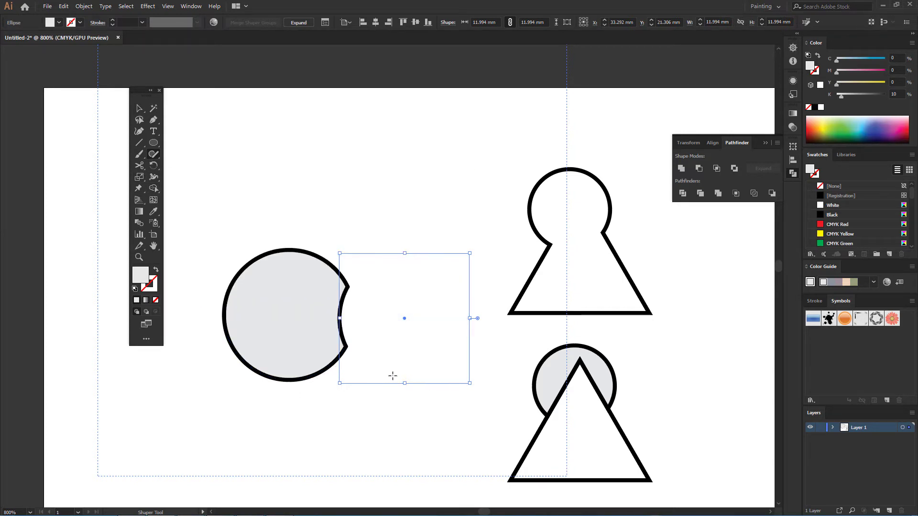
pyautogui.hotkey('ctrl', 'y')
pyautogui.hotkey('ctrl', 'z')
pyautogui.press('Delete')
# Draw a tall rectangle and an overlapping rounded rectangle, then return to Preview.
pyautogui.press('m')
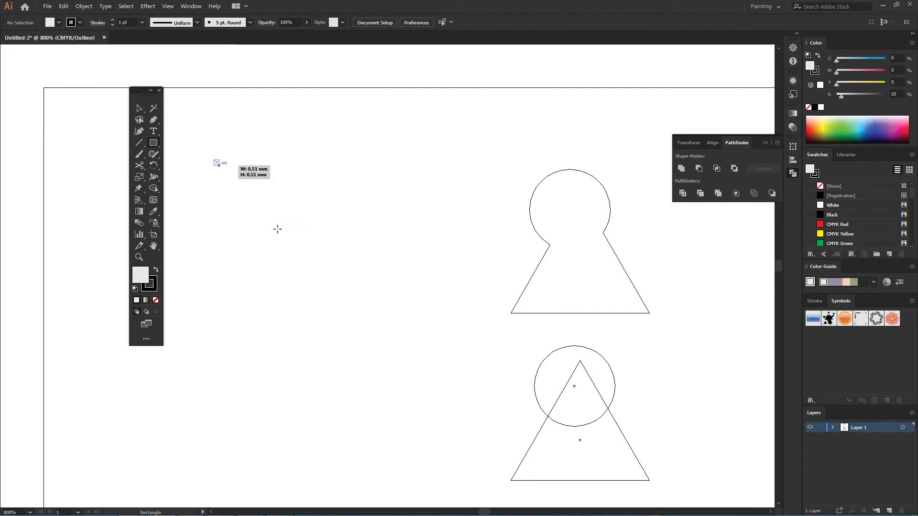
pyautogui.moveTo(214, 159); pyautogui.dragTo(314, 307)
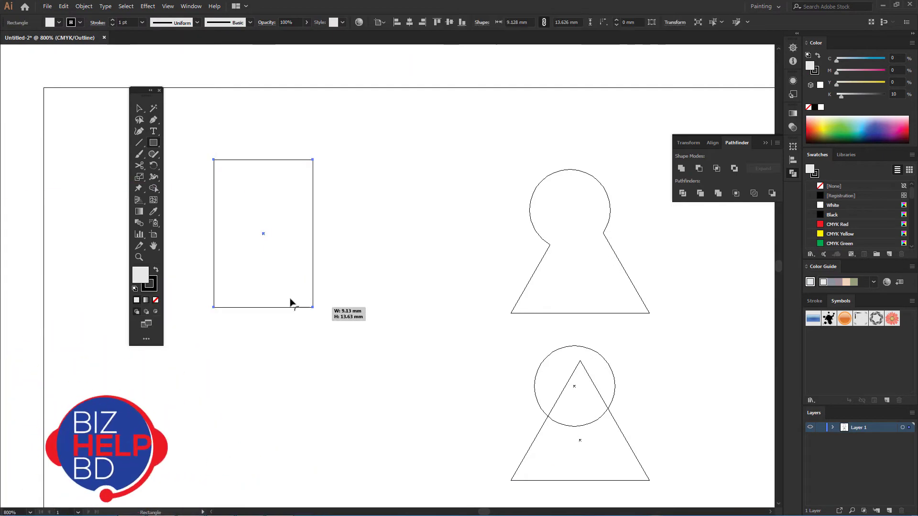
pyautogui.click(154, 146)
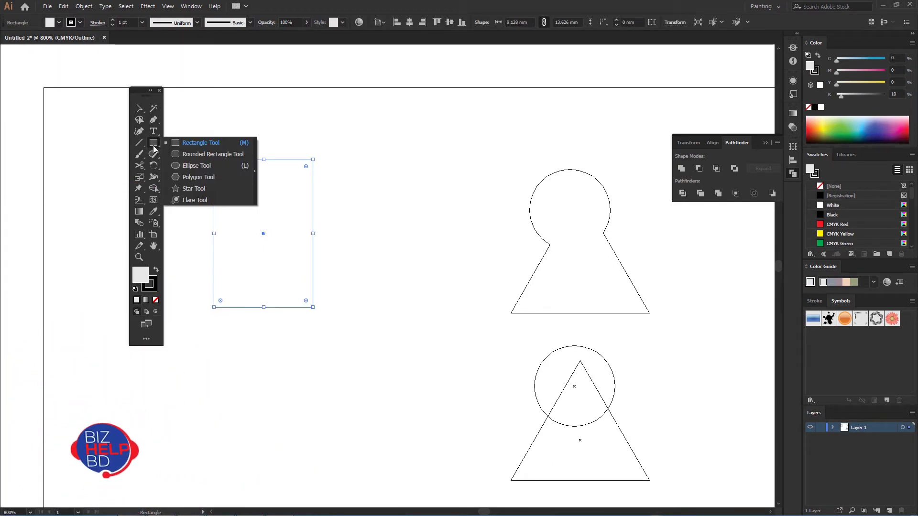
pyautogui.click(211, 154)
pyautogui.moveTo(274, 188); pyautogui.dragTo(357, 241)
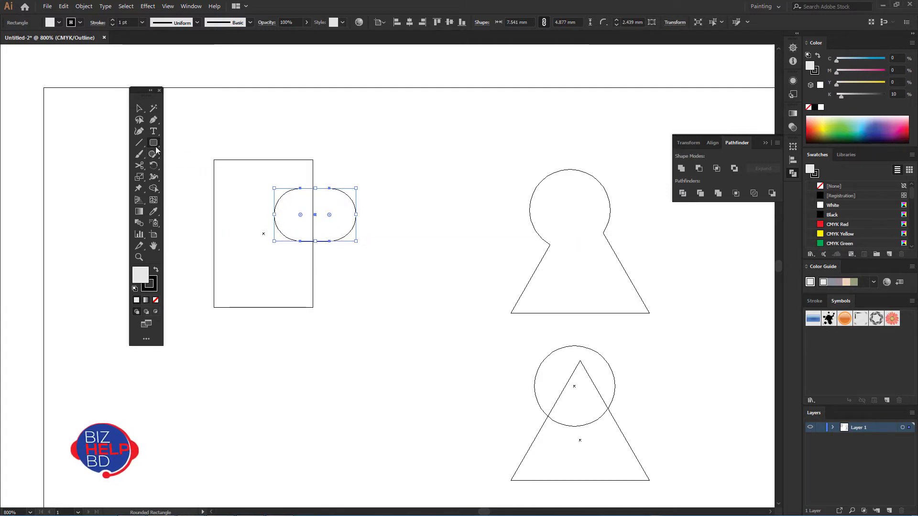
pyautogui.hotkey('ctrl', 'y')
# Add a large hexagon over the rectangles and a five-pointed star below it.
pyautogui.moveTo(156, 147); pyautogui.dragTo(182, 177)
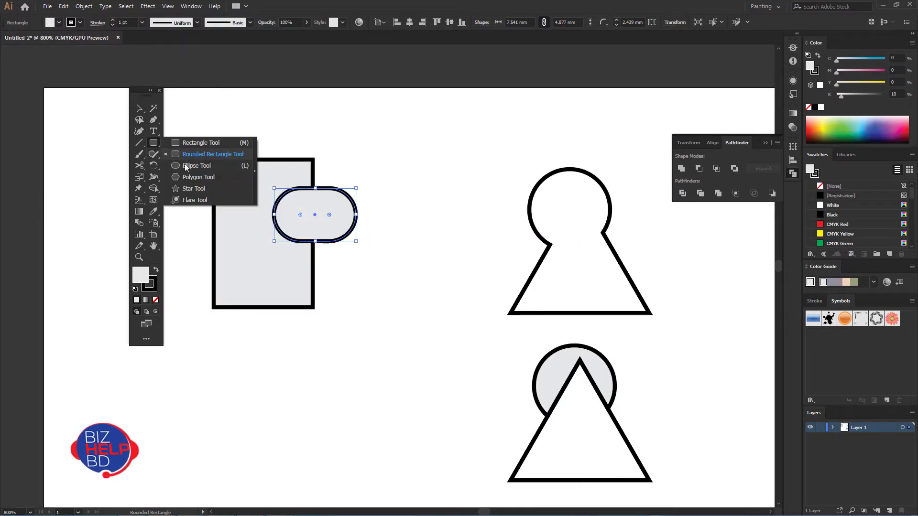
pyautogui.moveTo(243, 183); pyautogui.dragTo(306, 278)
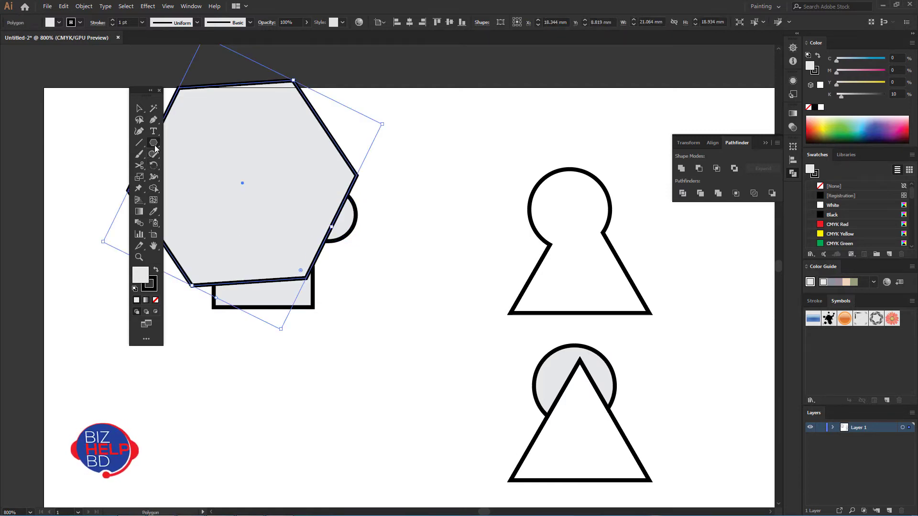
pyautogui.moveTo(155, 148); pyautogui.dragTo(183, 189)
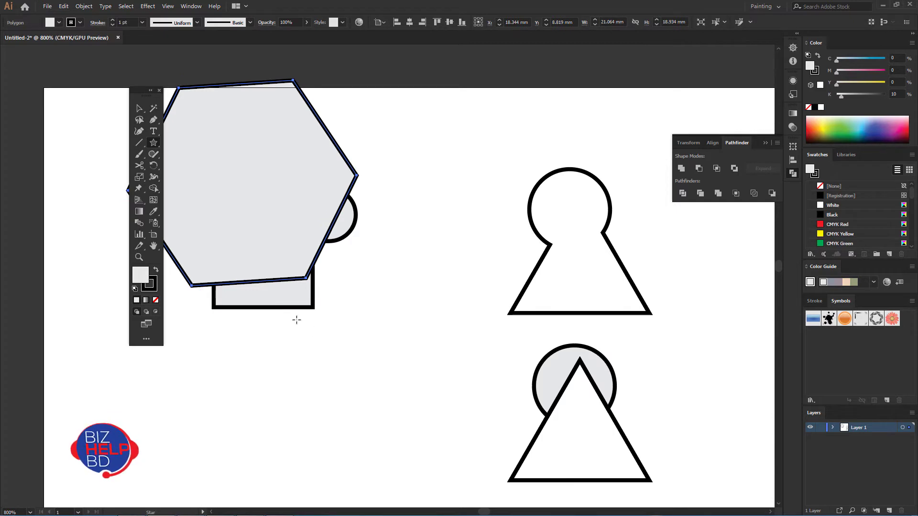
pyautogui.moveTo(340, 351); pyautogui.dragTo(282, 271)
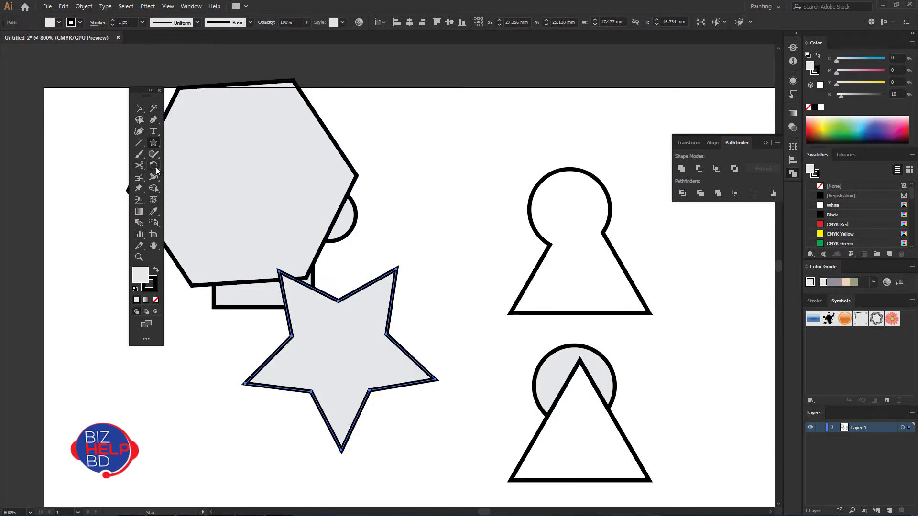
pyautogui.moveTo(153, 154); pyautogui.dragTo(188, 154)
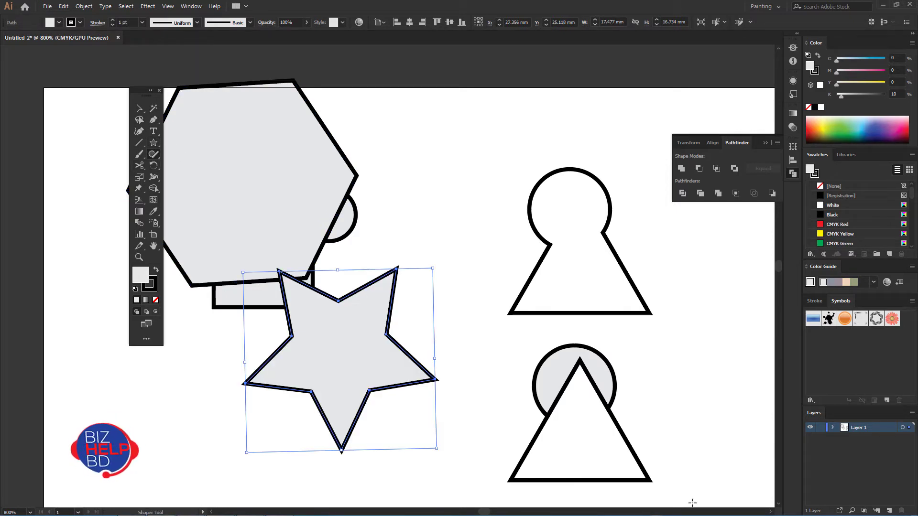
pyautogui.press('v')
pyautogui.click(364, 210)
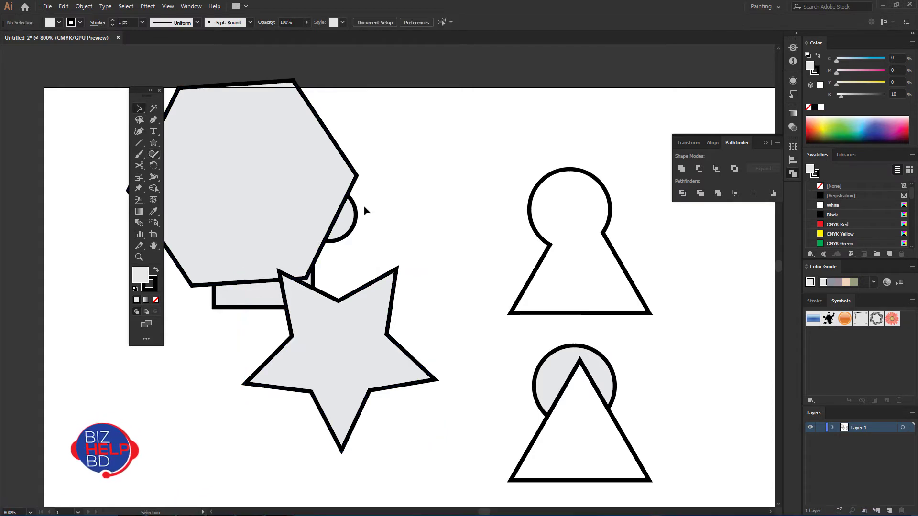
# Select the hexagon, star and rectangles and move the cluster down and left.
pyautogui.hotkey('ctrl', 'a')
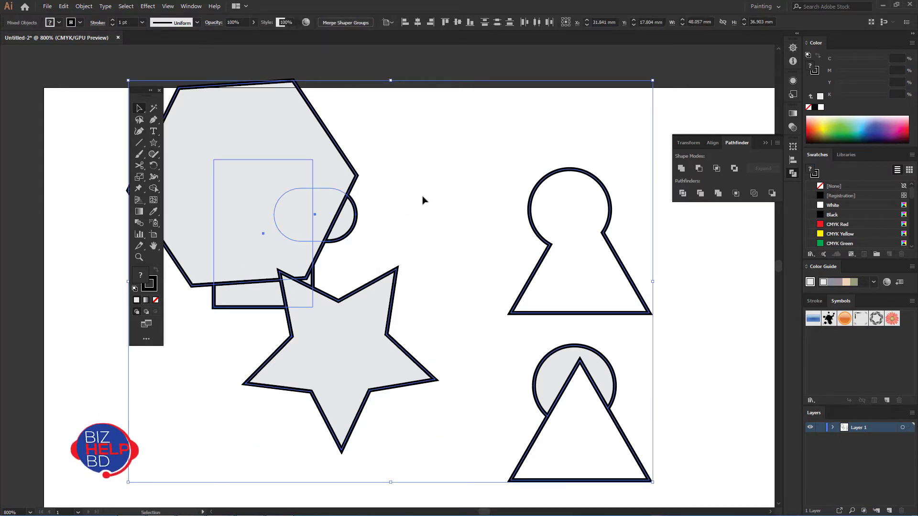
pyautogui.click(422, 201)
pyautogui.moveTo(418, 155)
pyautogui.mouseDown()
pyautogui.moveTo(224, 335)
pyautogui.moveTo(231, 329)
pyautogui.mouseUp()
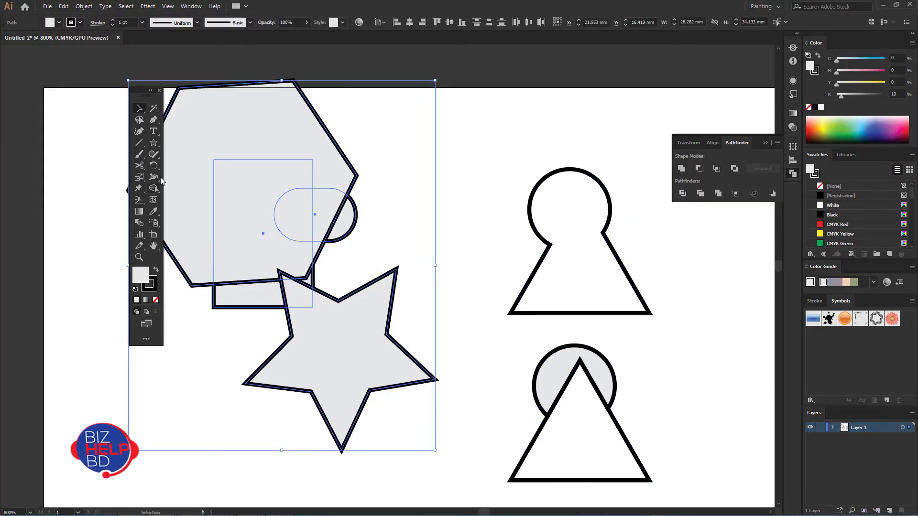
pyautogui.hotkey('shift', 'n')
pyautogui.moveTo(353, 327); pyautogui.dragTo(331, 379)
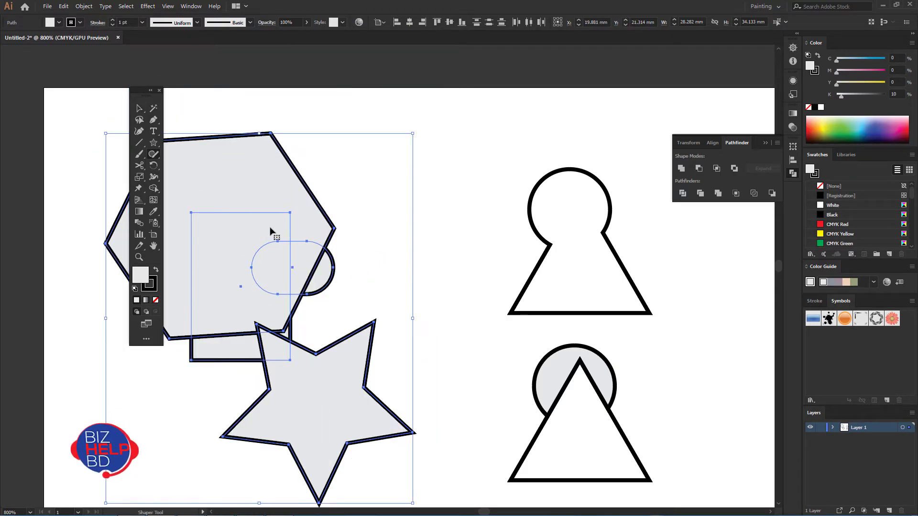
pyautogui.click(140, 108)
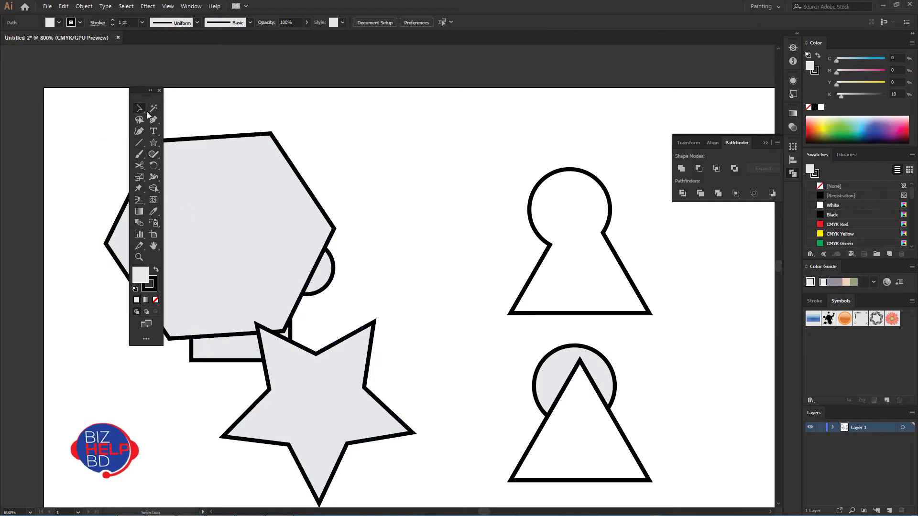
pyautogui.hotkey('ctrl', 'shift', 'a')
pyautogui.moveTo(381, 205); pyautogui.dragTo(437, 169)
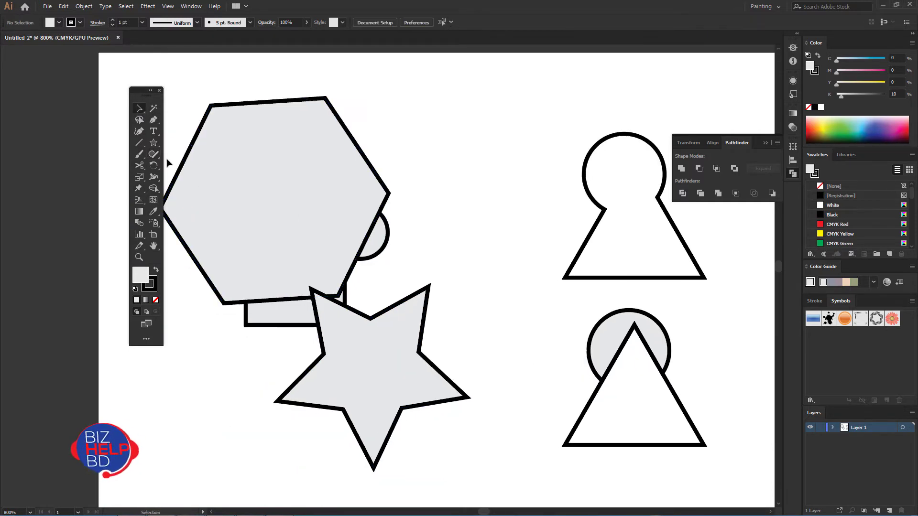
# Reorder the hexagon and star, then scribble to merge the hexagon with the rounded rectangle's end.
pyautogui.hotkey('shift', 'n')
pyautogui.click(321, 336)
pyautogui.click(287, 272)
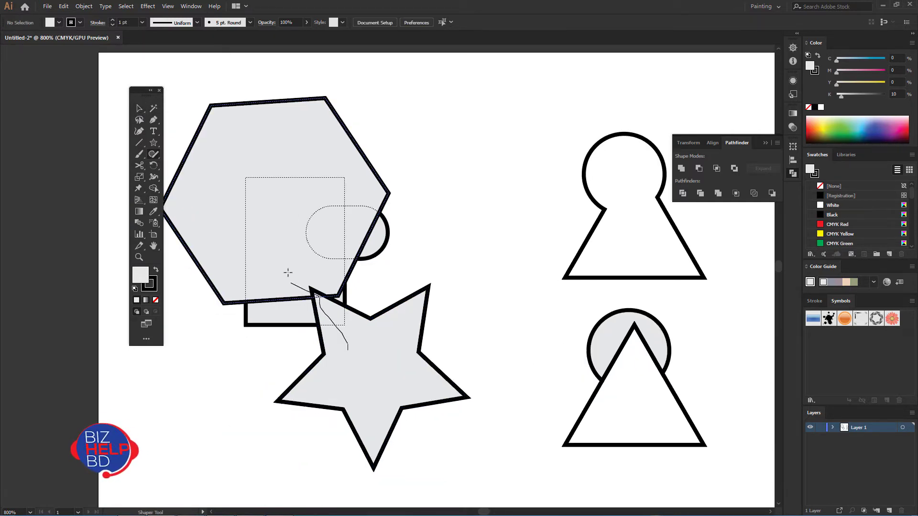
pyautogui.click(348, 323)
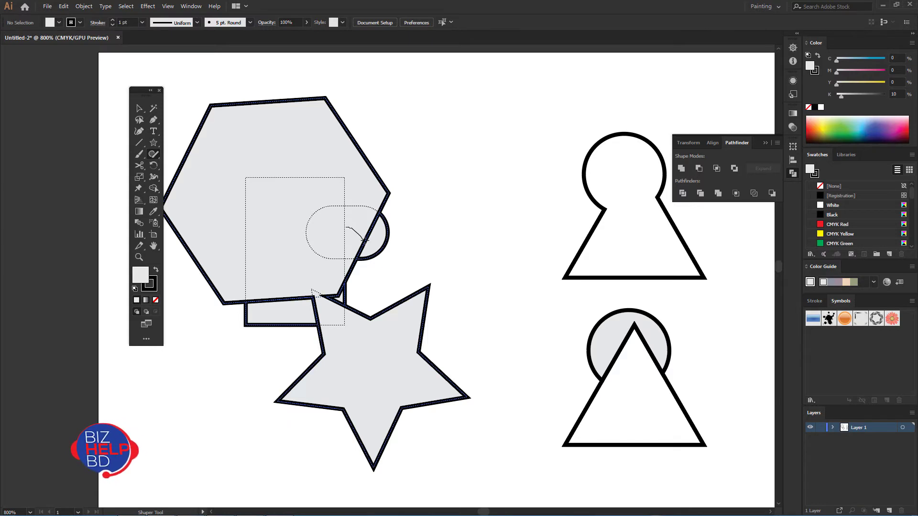
pyautogui.moveTo(373, 240); pyautogui.dragTo(375, 242)
pyautogui.moveTo(363, 340); pyautogui.dragTo(287, 314)
pyautogui.click(502, 368)
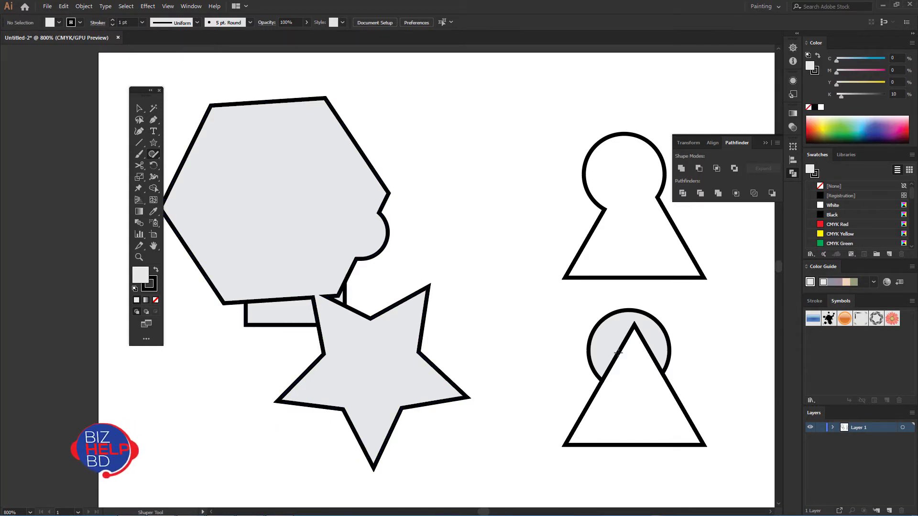
# Draw a small hexagon below the star with the Polygon tool.
pyautogui.click(135, 111)
pyautogui.scroll(-5, 299, 174)
pyautogui.scroll(-2, 388, 236)
pyautogui.click(207, 164)
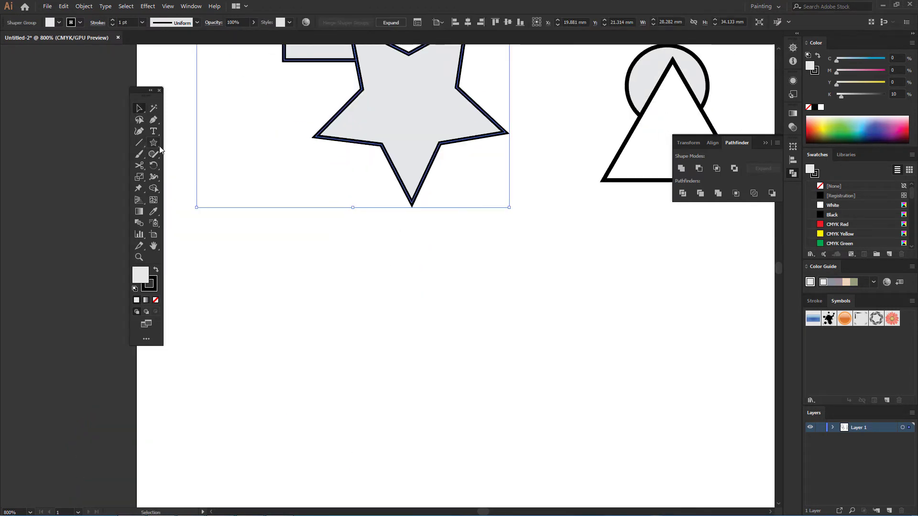
pyautogui.click(154, 144)
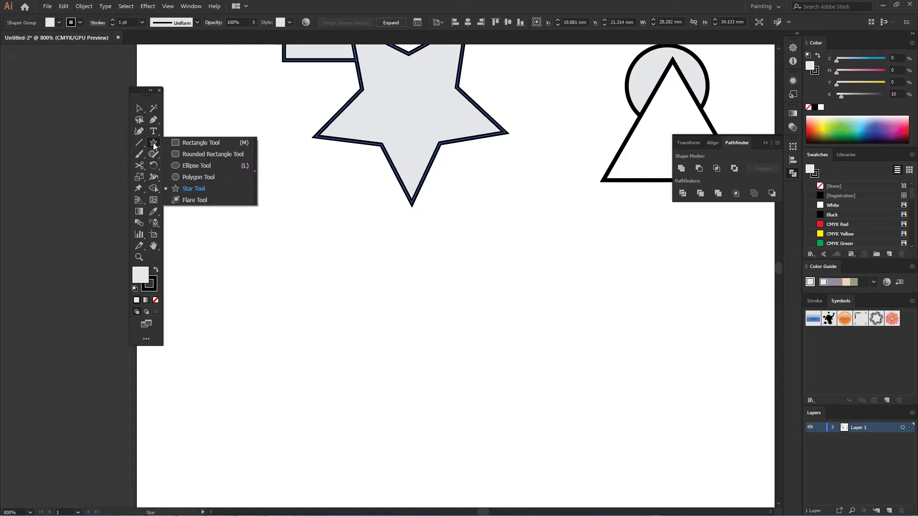
pyautogui.click(184, 177)
pyautogui.moveTo(309, 278); pyautogui.dragTo(361, 333)
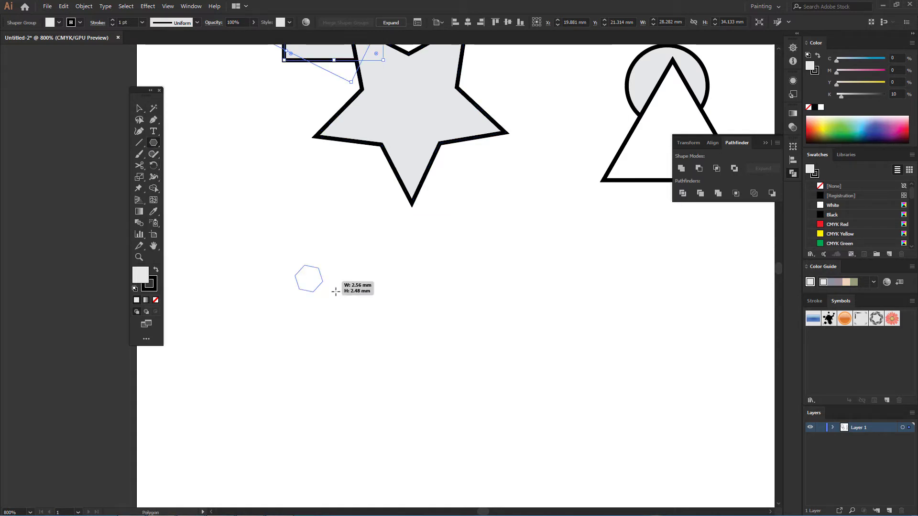
# Drag the polygon's side-count widget until it becomes an eight-sided octagon.
pyautogui.click(154, 154)
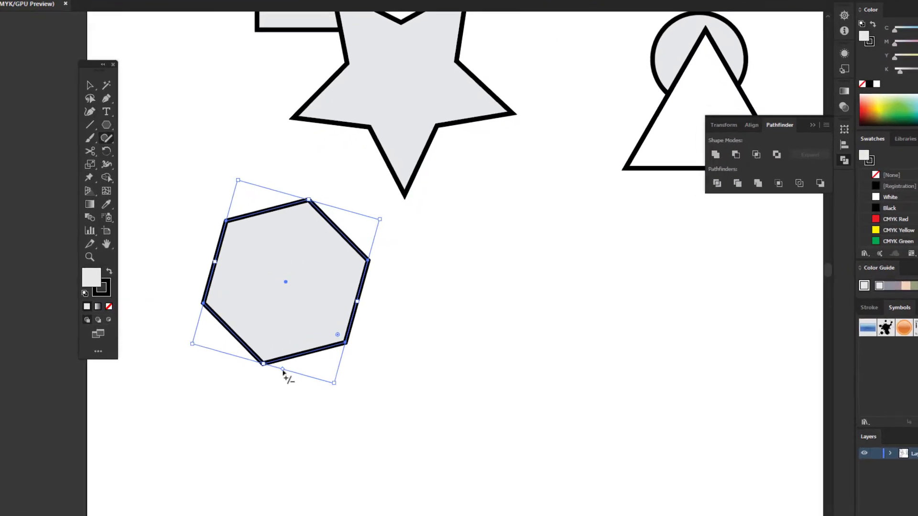
pyautogui.moveTo(244, 396)
pyautogui.mouseDown()
pyautogui.moveTo(268, 399)
pyautogui.moveTo(230, 392)
pyautogui.mouseUp()
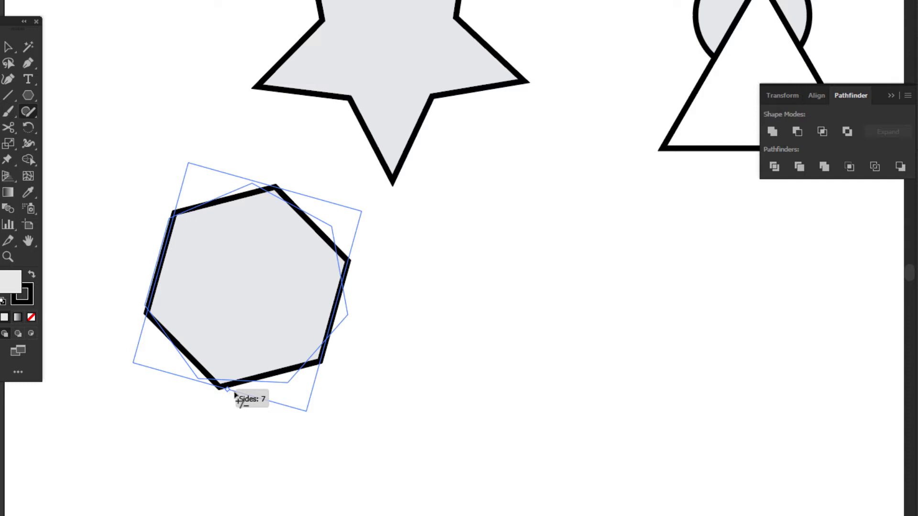
pyautogui.moveTo(230, 393)
pyautogui.mouseDown()
pyautogui.moveTo(252, 401)
pyautogui.moveTo(228, 400)
pyautogui.mouseUp()
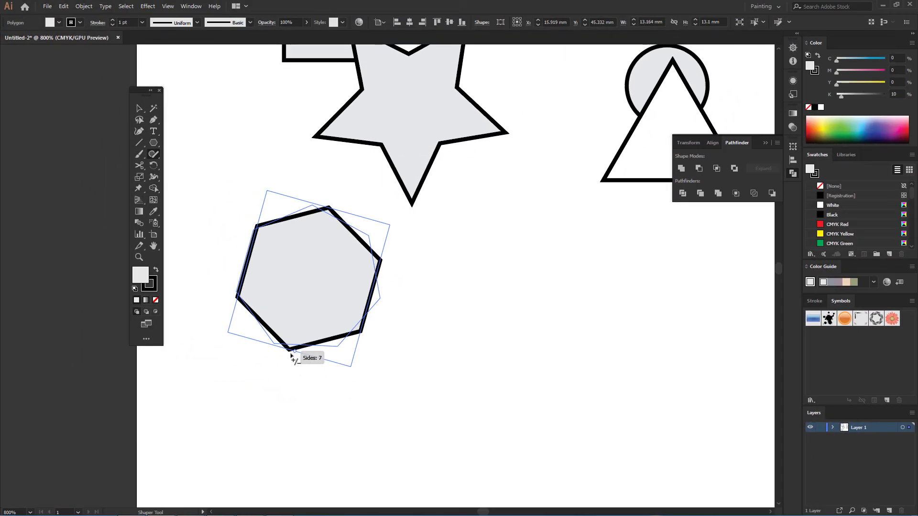
pyautogui.moveTo(295, 358); pyautogui.dragTo(288, 354)
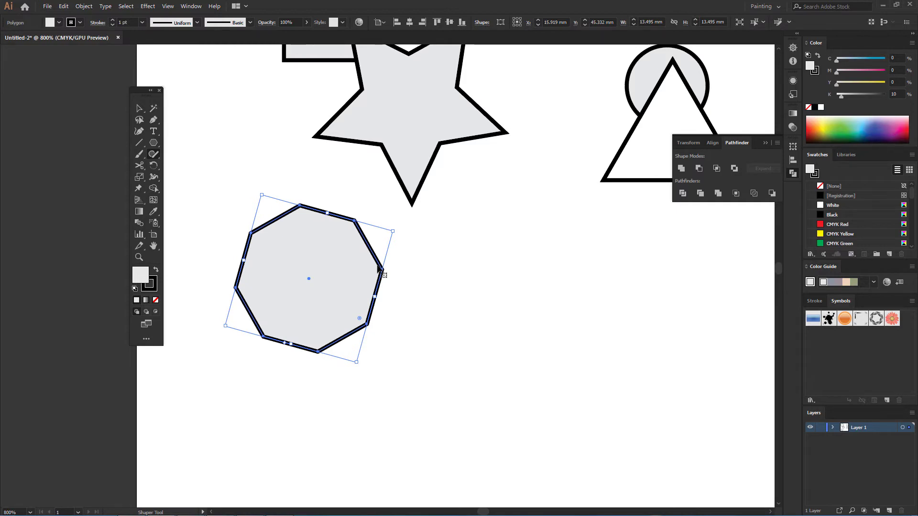
pyautogui.click(140, 109)
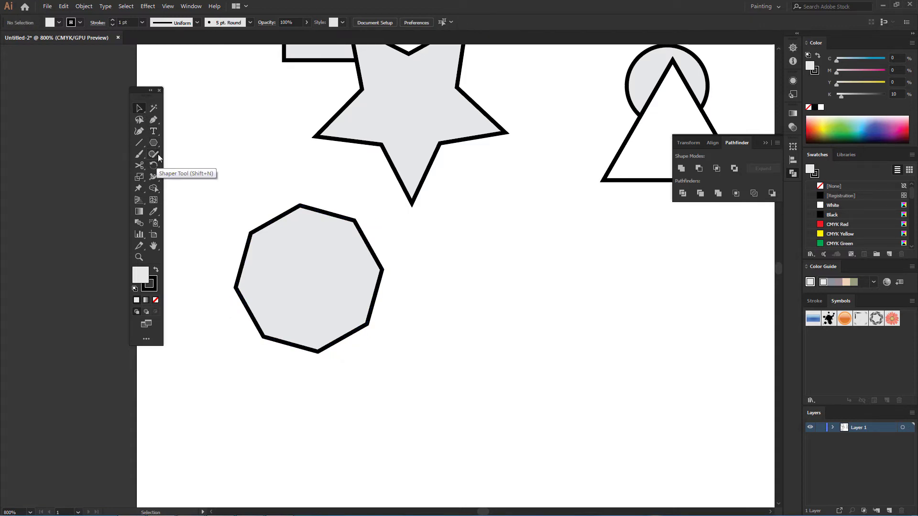
# Draw a black S curve with the Pencil, set Fidelity to Accurate, then draw red wavy strokes.
pyautogui.moveTo(158, 154); pyautogui.dragTo(187, 167)
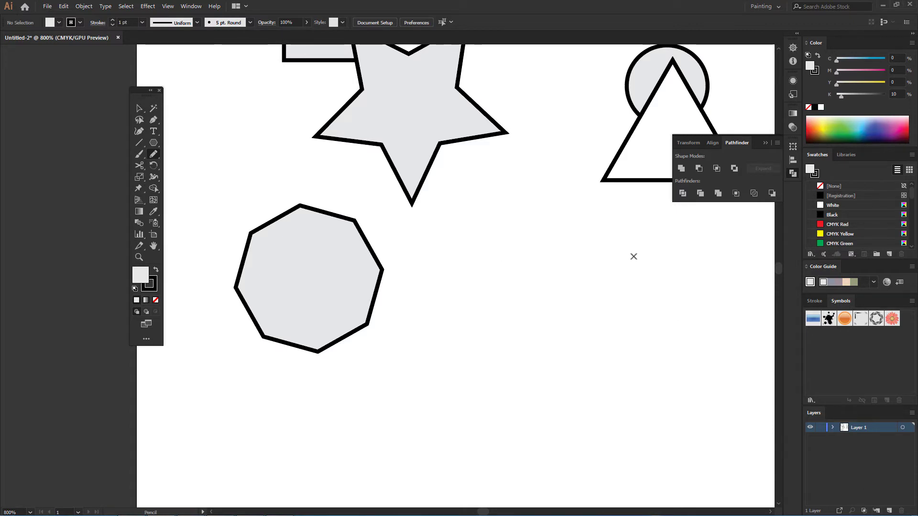
pyautogui.moveTo(539, 198); pyautogui.dragTo(517, 436)
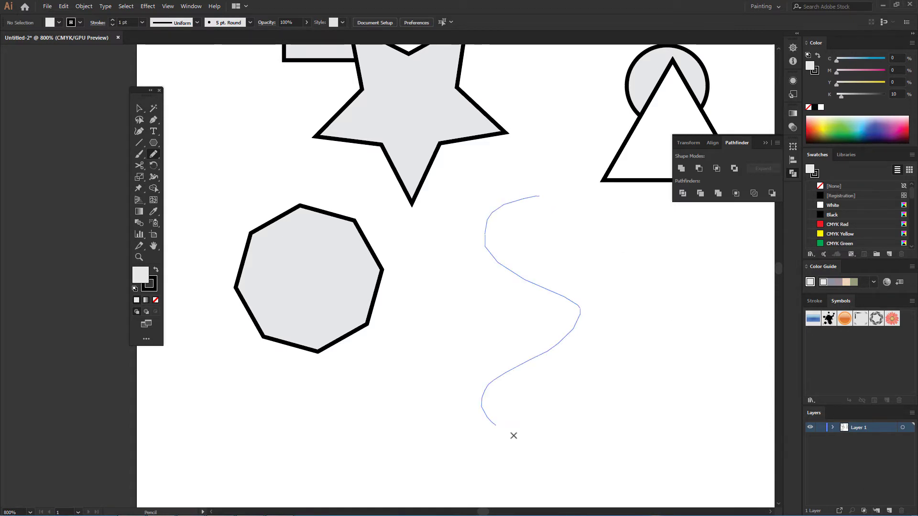
pyautogui.doubleClick(154, 155)
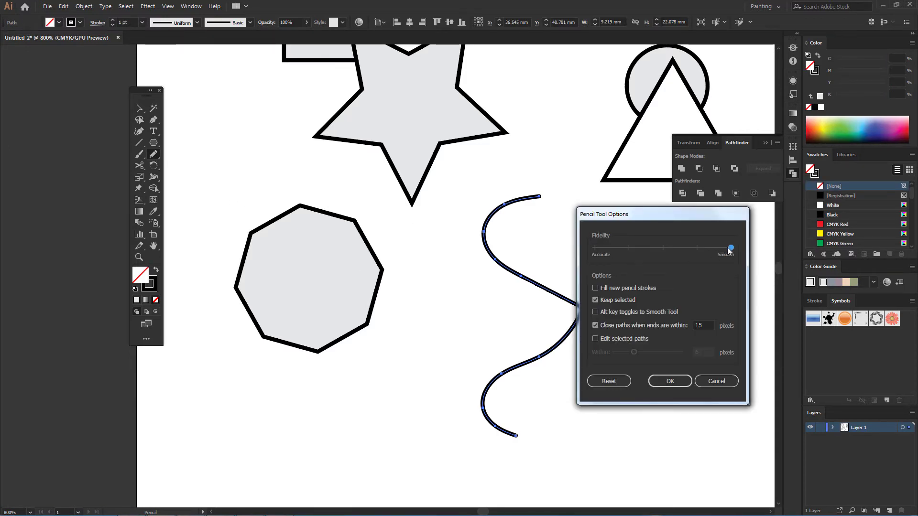
pyautogui.moveTo(730, 248); pyautogui.dragTo(561, 251)
pyautogui.click(669, 381)
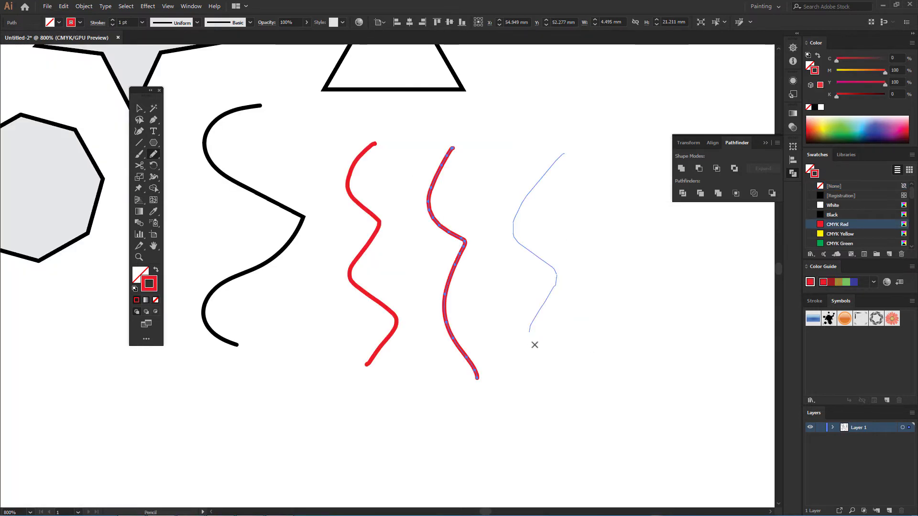
pyautogui.moveTo(532, 343); pyautogui.dragTo(552, 373)
# Run the Smooth Tool along the rightmost red stroke, especially its upper part, to soften its curves.
pyautogui.rightClick(157, 154)
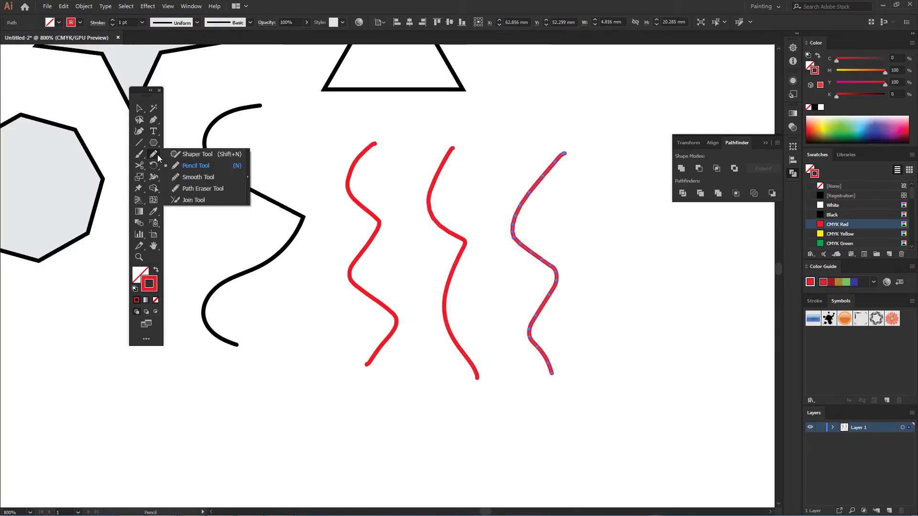
pyautogui.click(193, 177)
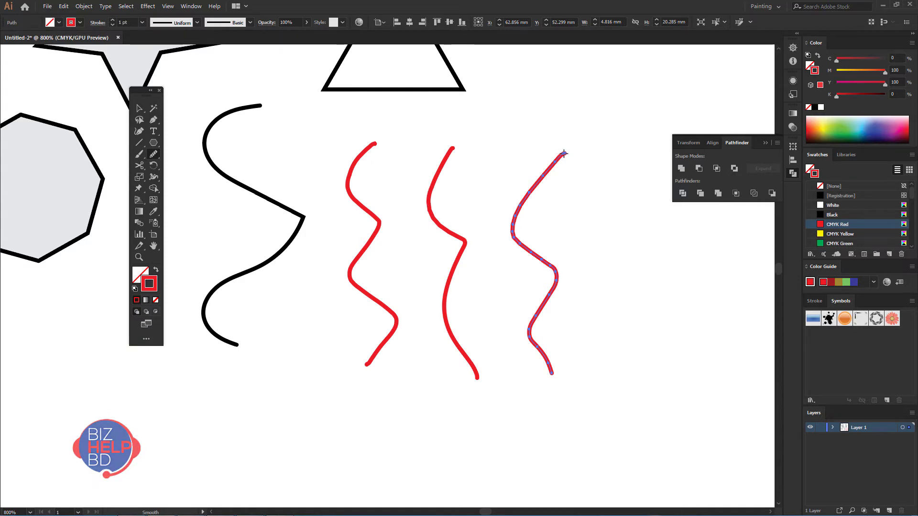
pyautogui.moveTo(538, 172); pyautogui.dragTo(532, 337)
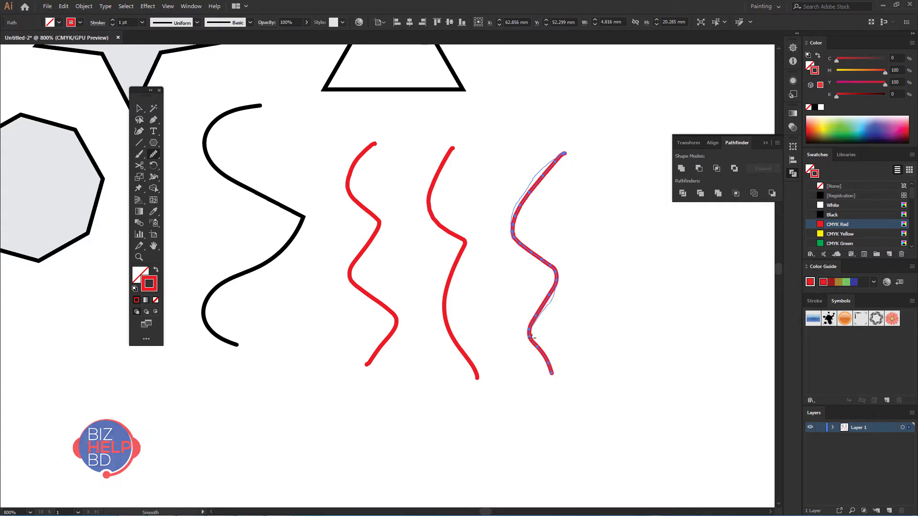
pyautogui.moveTo(567, 150); pyautogui.dragTo(551, 278)
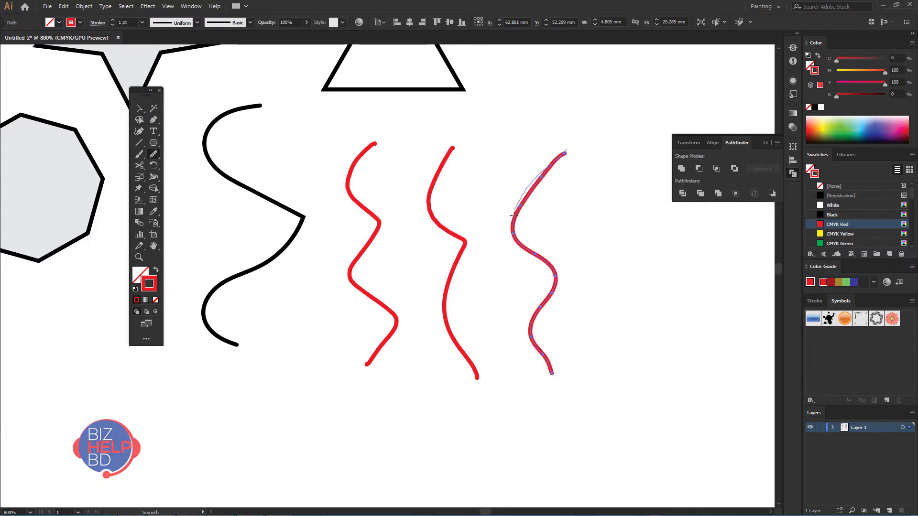
pyautogui.moveTo(557, 380); pyautogui.dragTo(558, 380)
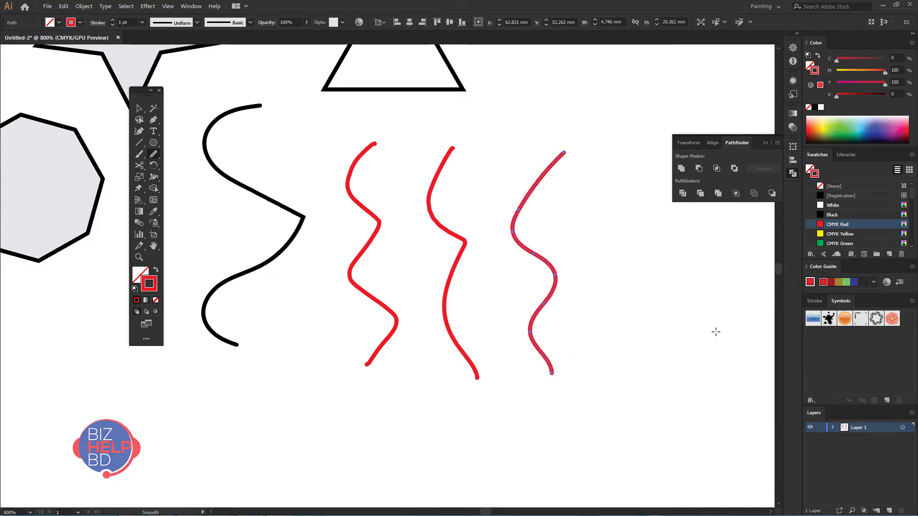
pyautogui.click(154, 158)
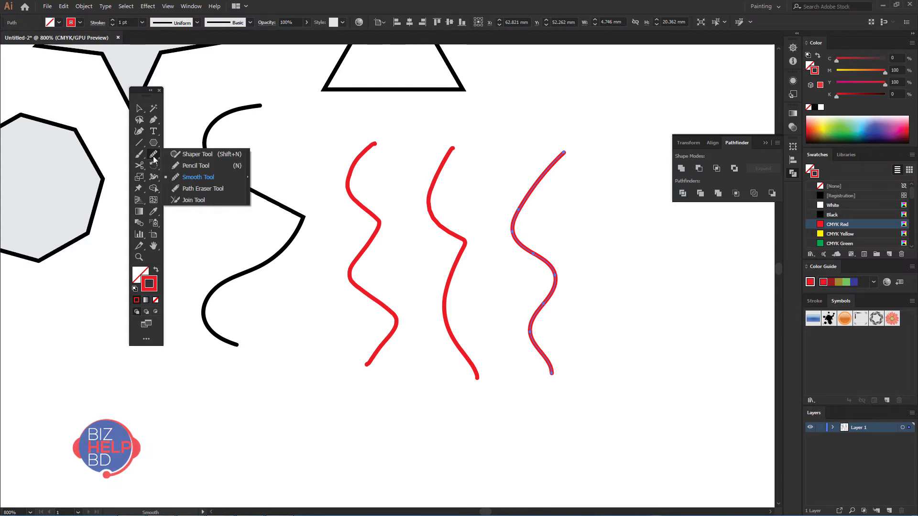
# Erase a middle section of the rightmost red stroke with the Path Eraser, then rejoin both halves with the Join tool.
pyautogui.click(202, 190)
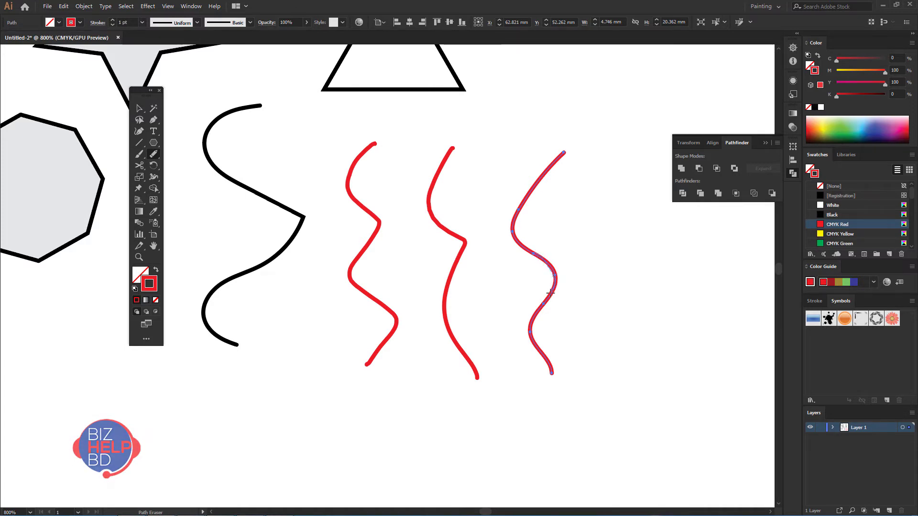
pyautogui.moveTo(555, 277); pyautogui.dragTo(545, 266)
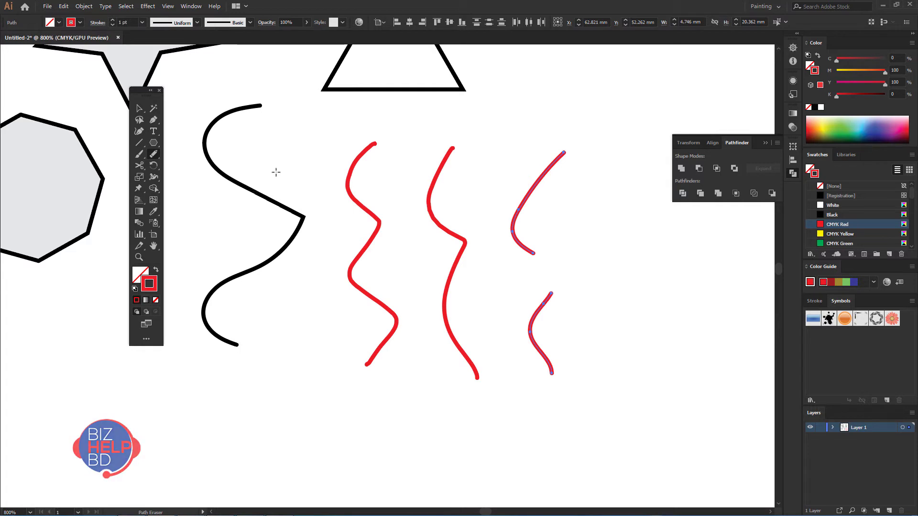
pyautogui.click(156, 160)
pyautogui.click(192, 200)
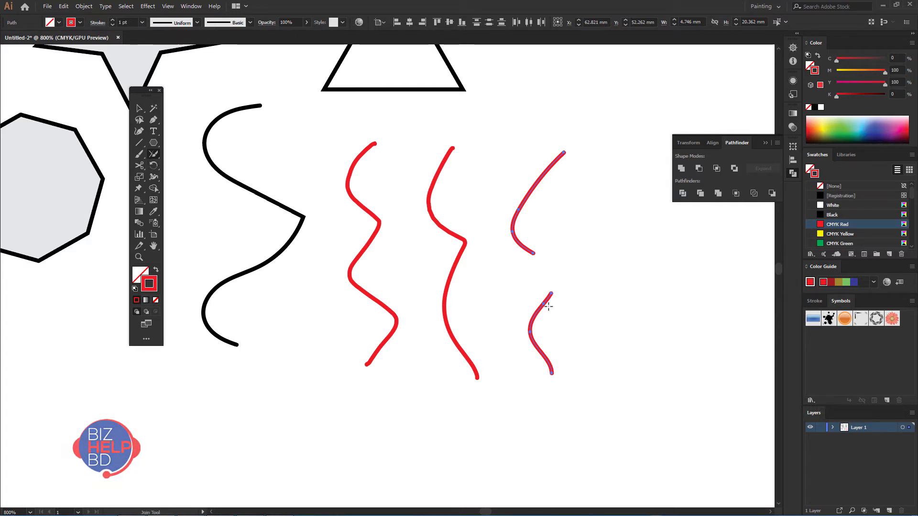
pyautogui.moveTo(549, 287); pyautogui.dragTo(533, 249)
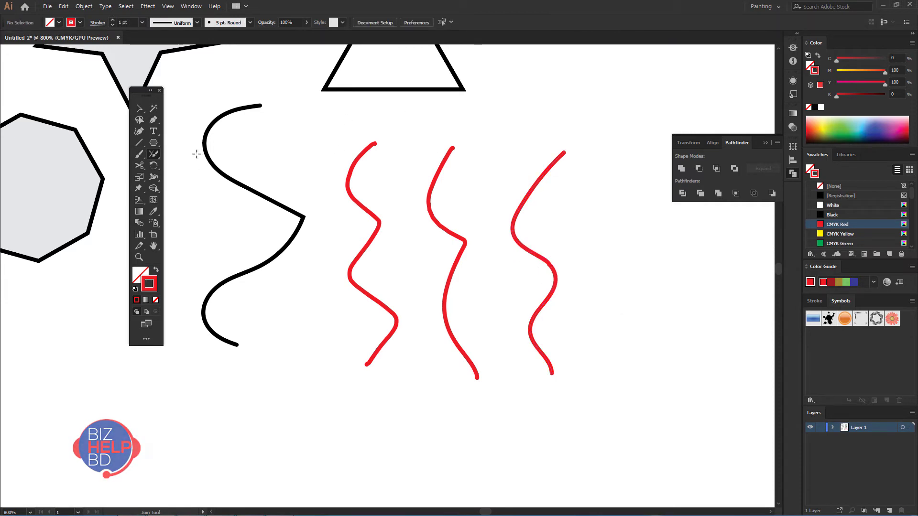
pyautogui.click(156, 161)
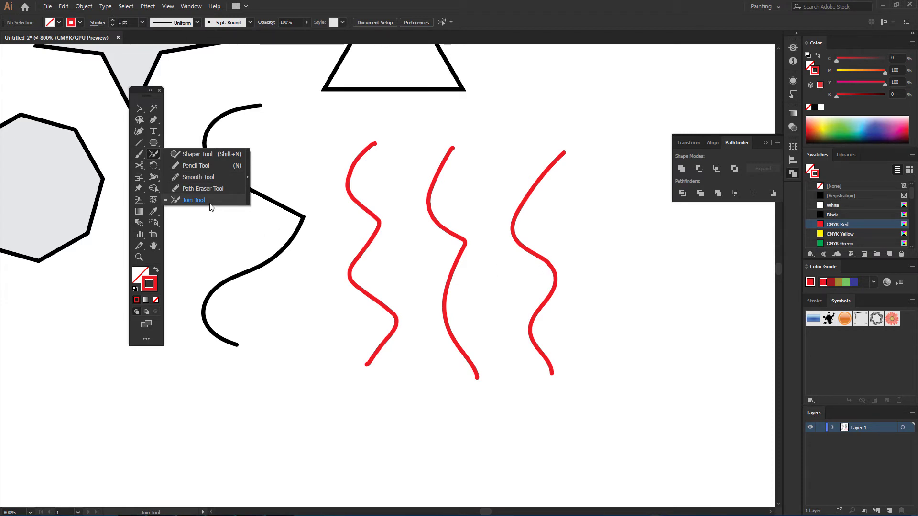
# Set the Pencil tool's Fidelity near the Smooth end.
pyautogui.click(172, 165)
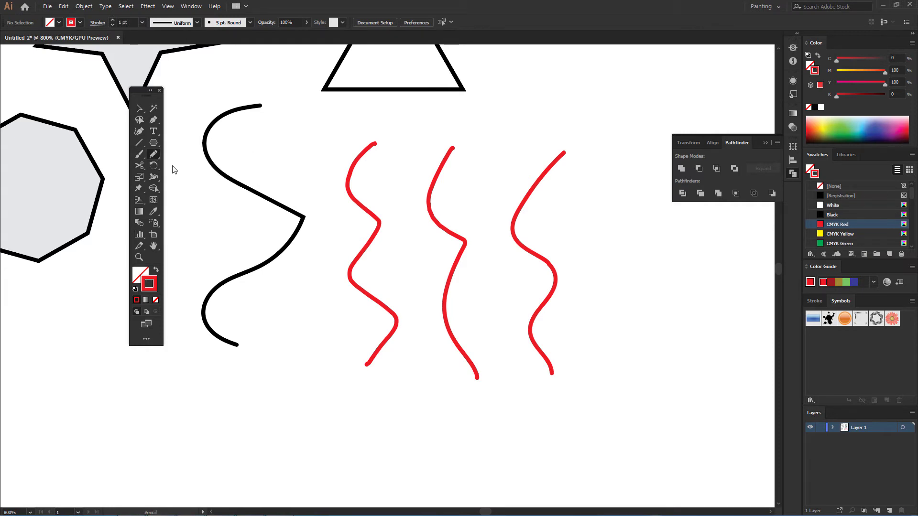
pyautogui.doubleClick(153, 154)
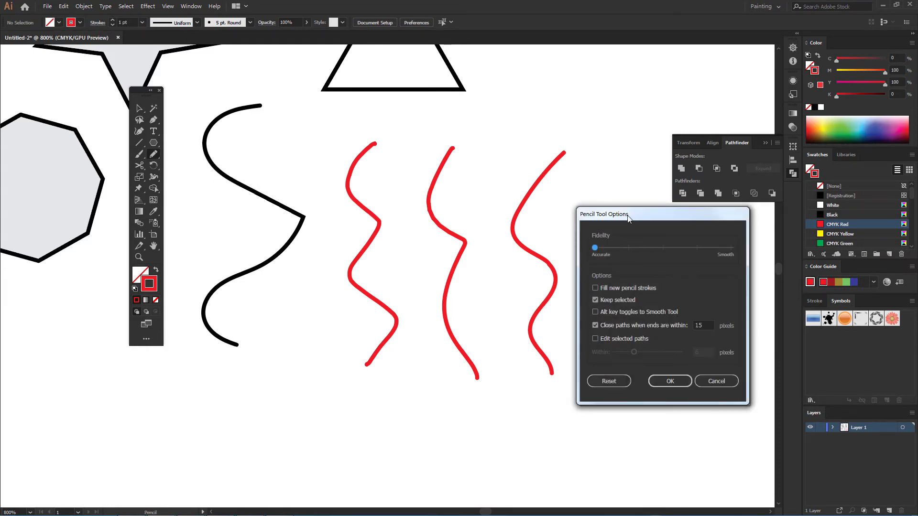
pyautogui.moveTo(628, 216); pyautogui.dragTo(485, 170)
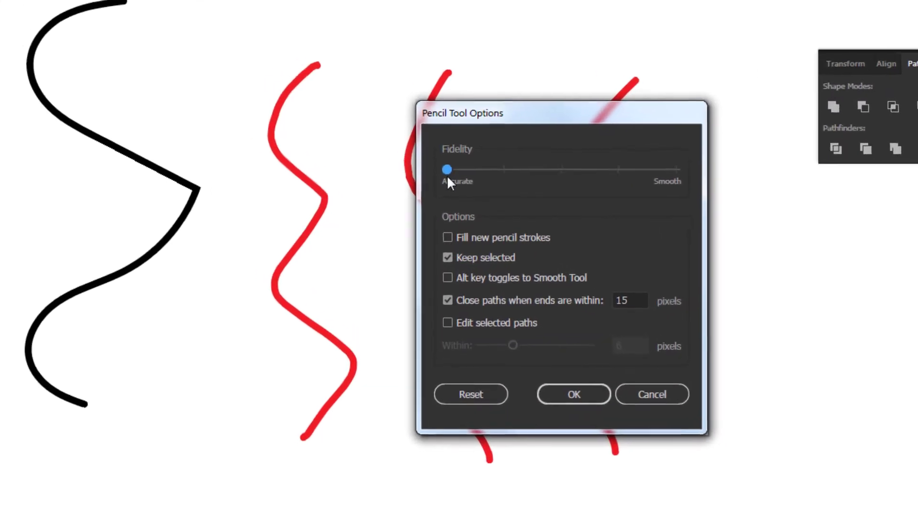
pyautogui.moveTo(507, 114)
pyautogui.mouseDown()
pyautogui.moveTo(664, 97)
pyautogui.moveTo(627, 57)
pyautogui.mouseUp()
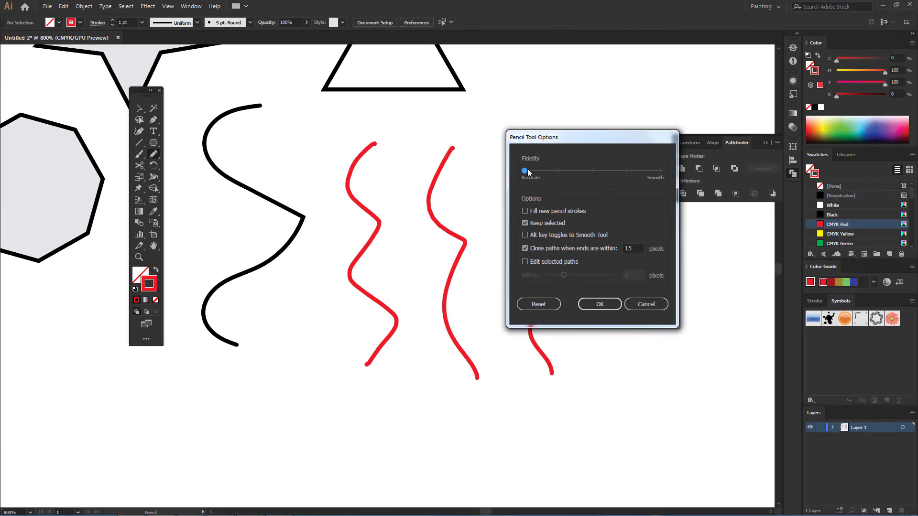
pyautogui.moveTo(525, 170); pyautogui.dragTo(627, 172)
pyautogui.click(605, 303)
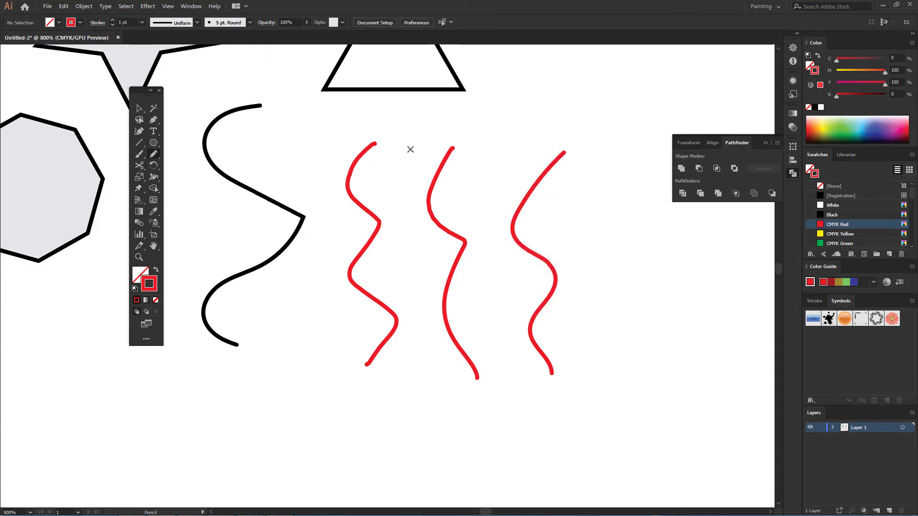
# Draw a red wavy stroke between the first two strokes, then deselect it.
pyautogui.moveTo(415, 145)
pyautogui.mouseDown()
pyautogui.moveTo(404, 214)
pyautogui.moveTo(429, 388)
pyautogui.mouseUp()
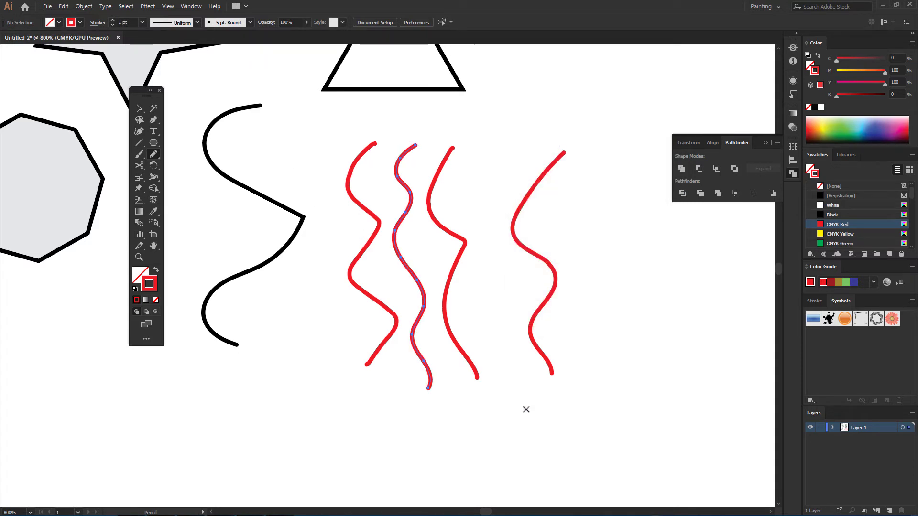
pyautogui.press('v')
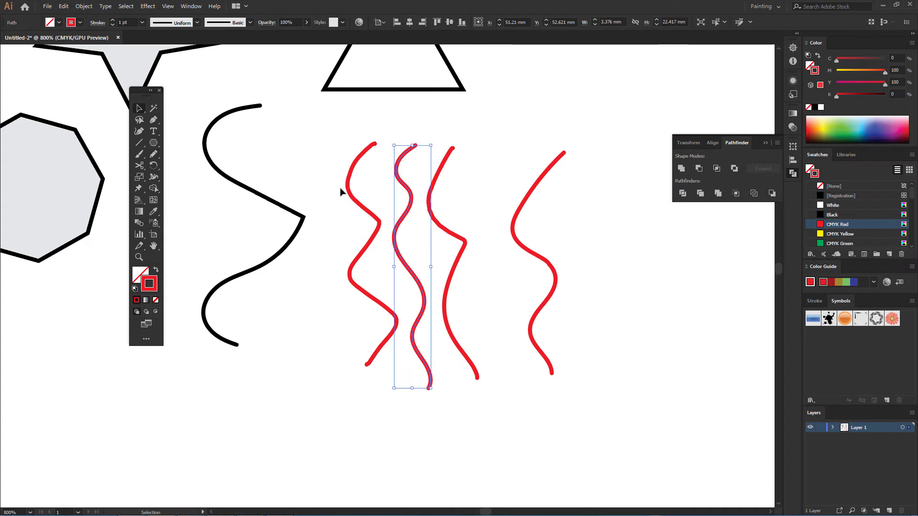
pyautogui.click(348, 194)
pyautogui.click(334, 227)
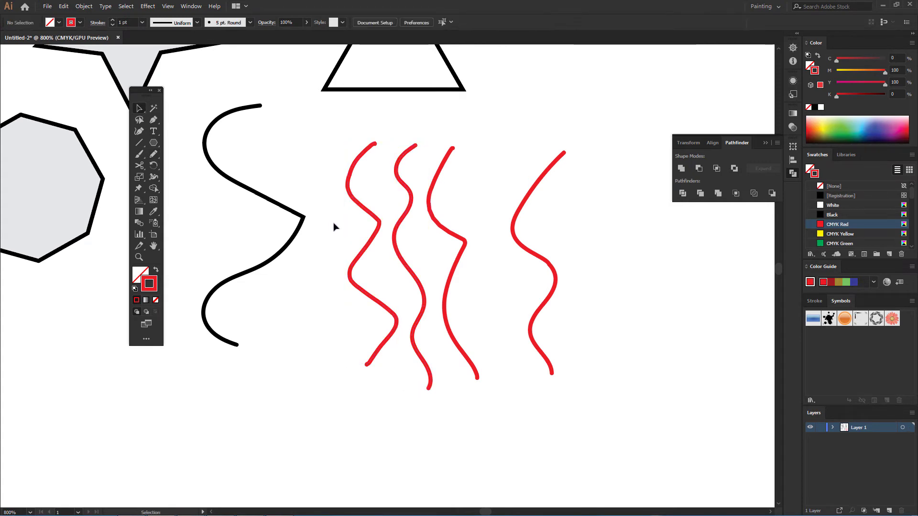
# Zoom in, confirm pencil Fidelity at Smooth, and make the Fill box active.
pyautogui.hotkey('ctrl', '+')
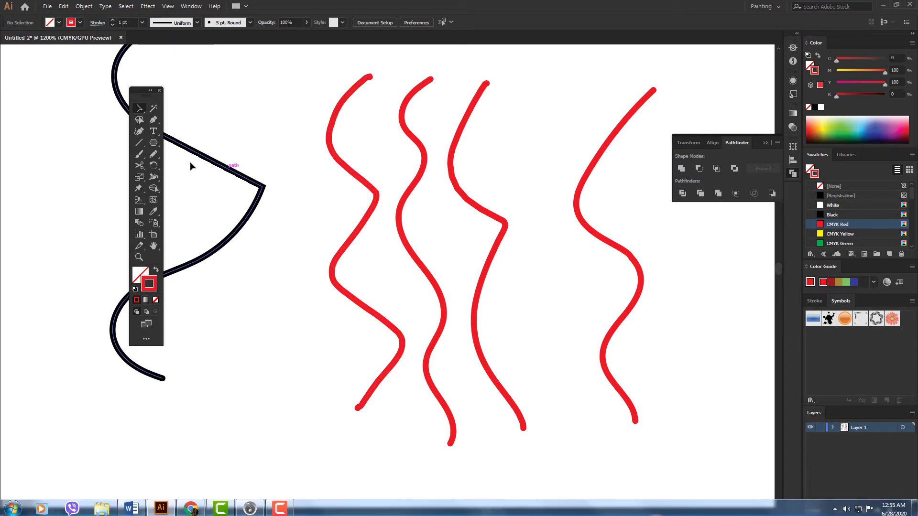
pyautogui.doubleClick(154, 154)
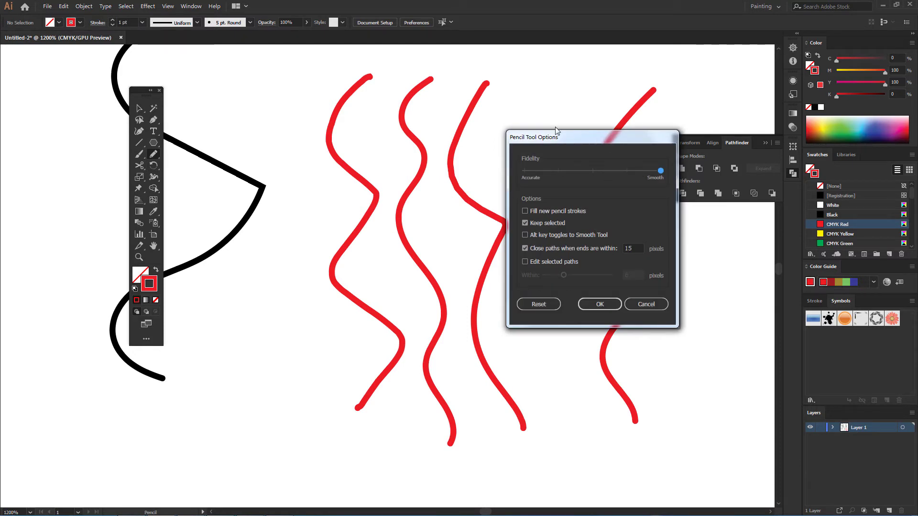
pyautogui.moveTo(598, 139); pyautogui.dragTo(315, 98)
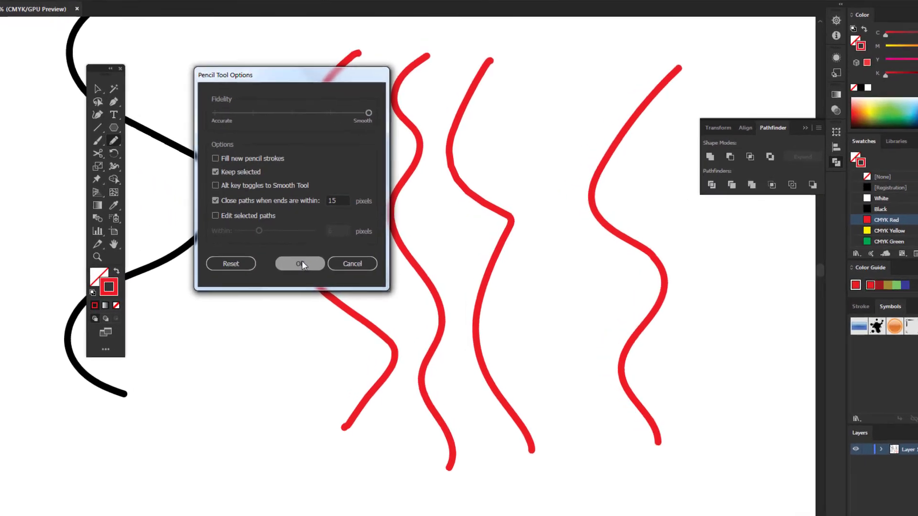
pyautogui.click(318, 263)
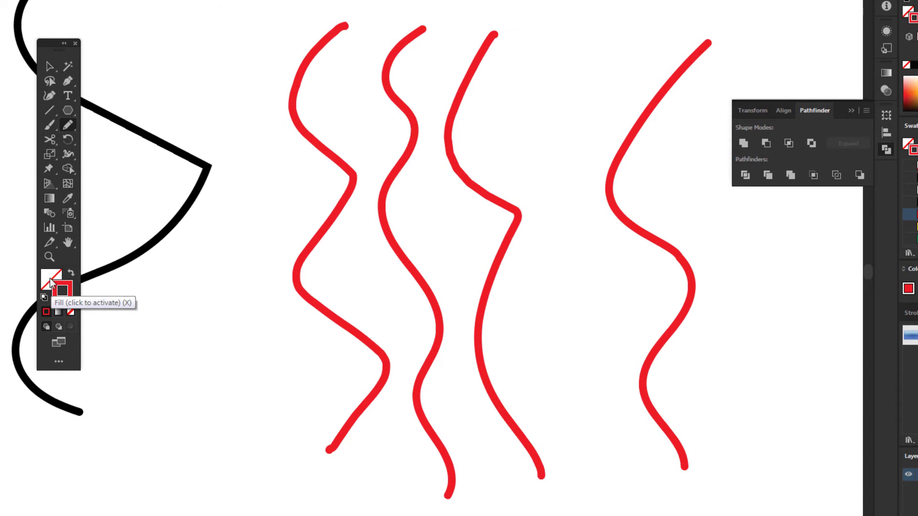
pyautogui.click(51, 282)
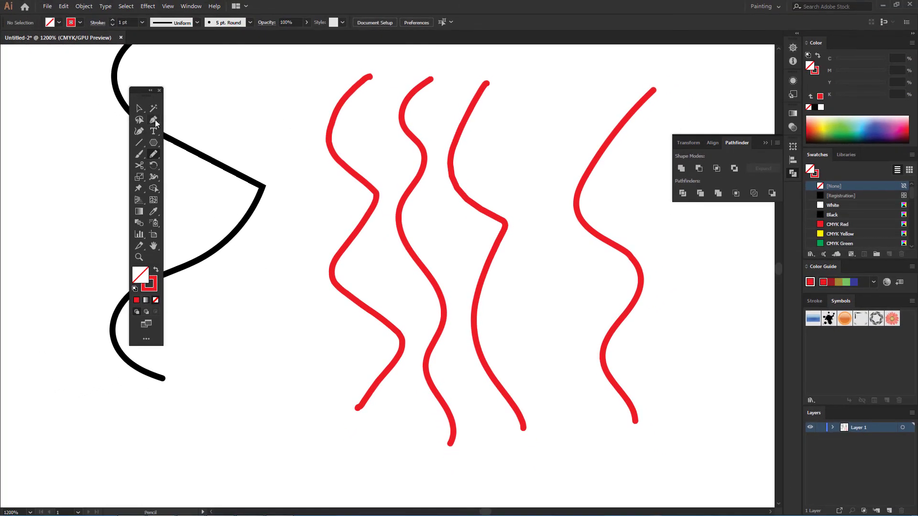
# With the stroke colour active, pencil a red wavy stroke left of the others.
pyautogui.click(139, 109)
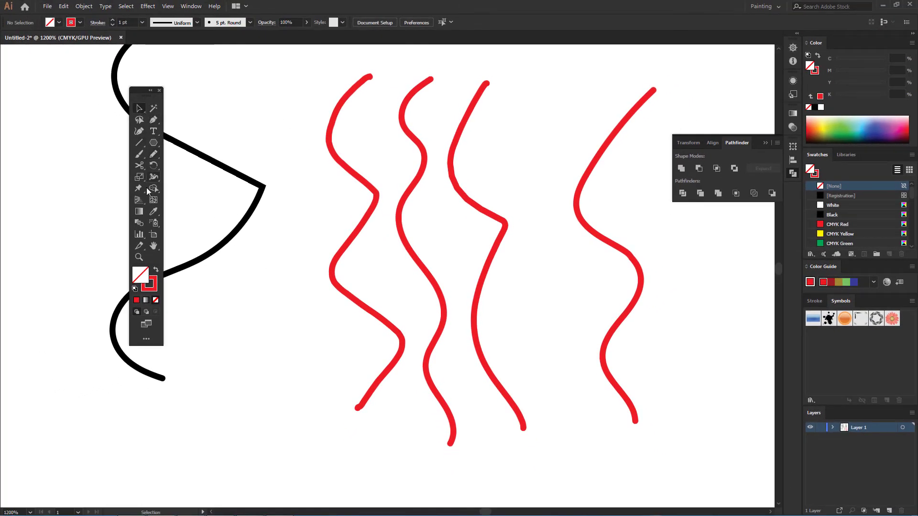
pyautogui.click(158, 284)
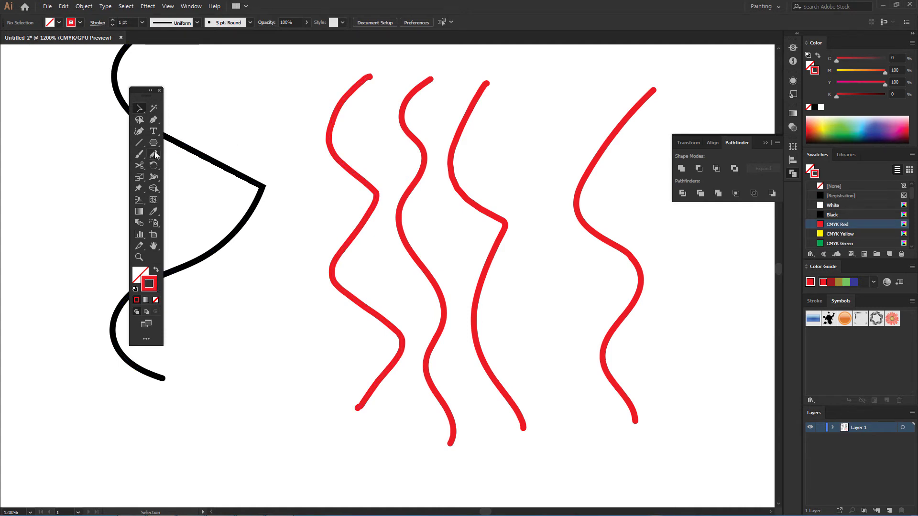
pyautogui.click(153, 155)
pyautogui.moveTo(303, 171); pyautogui.dragTo(306, 412)
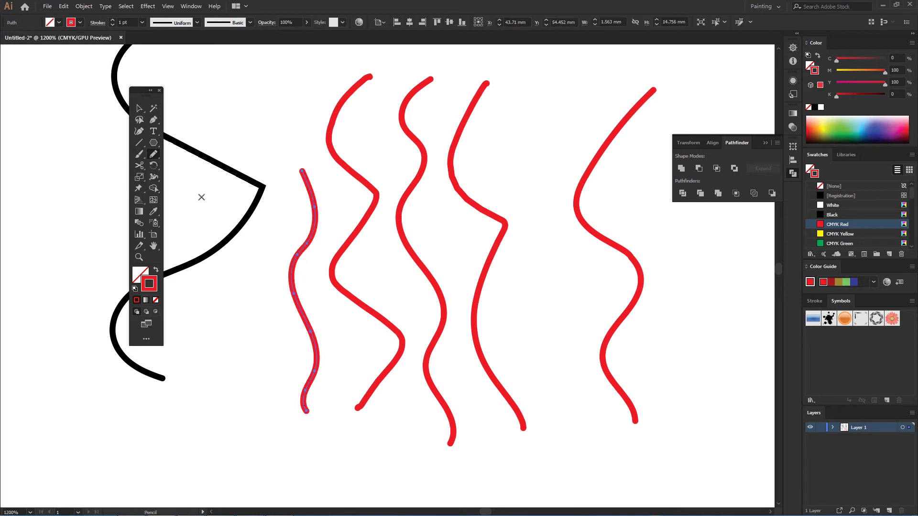
# Enable 'Fill new pencil strokes' and draw three lime-green-filled wavy strokes, left and right.
pyautogui.doubleClick(154, 155)
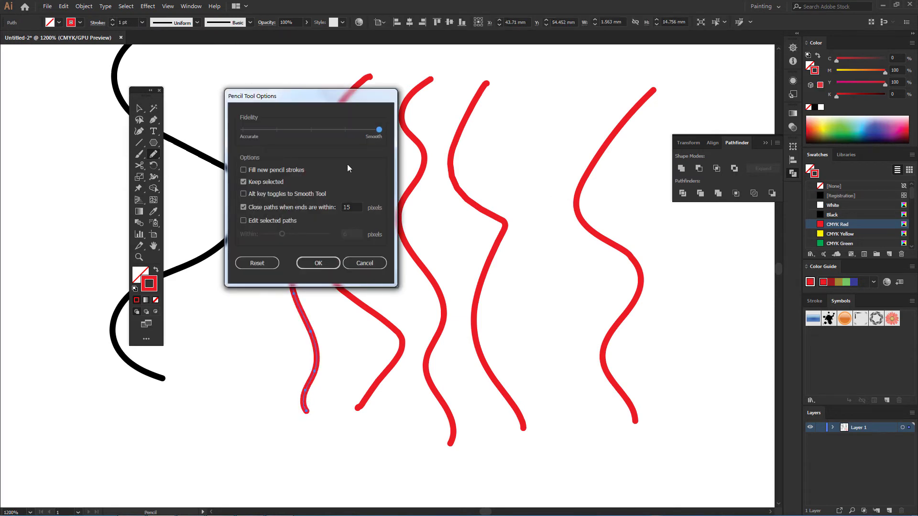
pyautogui.click(245, 170)
pyautogui.click(318, 263)
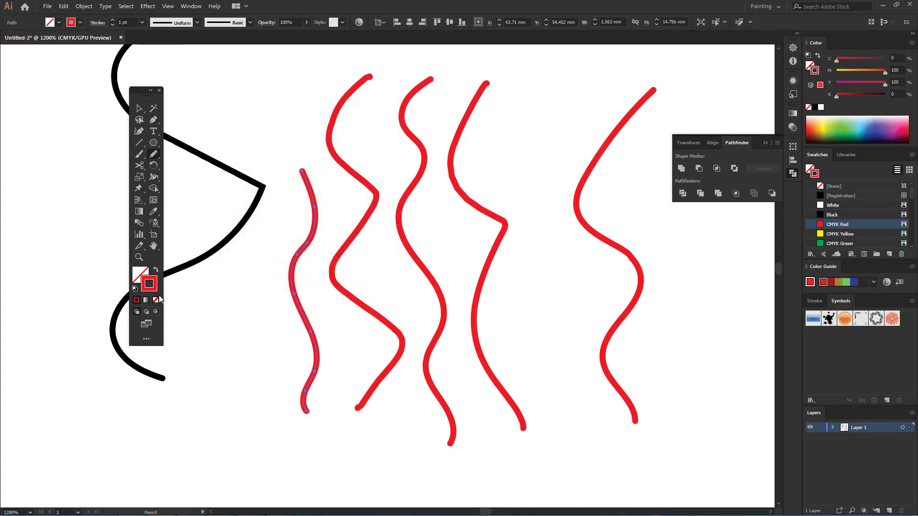
pyautogui.moveTo(263, 122); pyautogui.dragTo(264, 369)
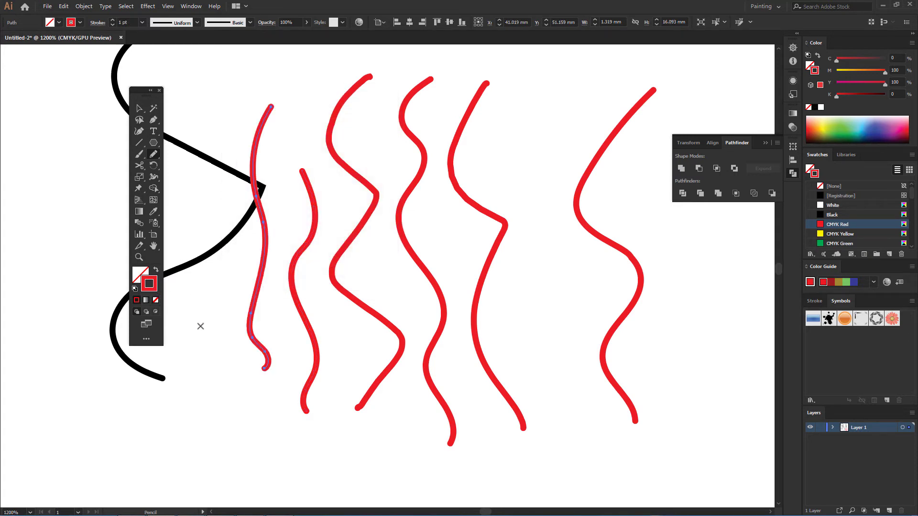
pyautogui.click(837, 123)
pyautogui.moveTo(545, 88); pyautogui.dragTo(566, 432)
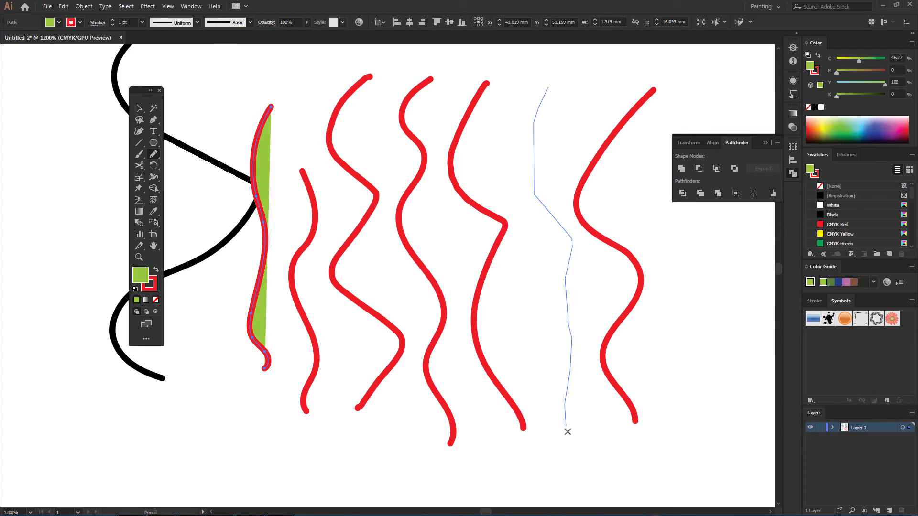
pyautogui.moveTo(592, 89)
pyautogui.mouseDown()
pyautogui.moveTo(643, 246)
pyautogui.moveTo(659, 366)
pyautogui.mouseUp()
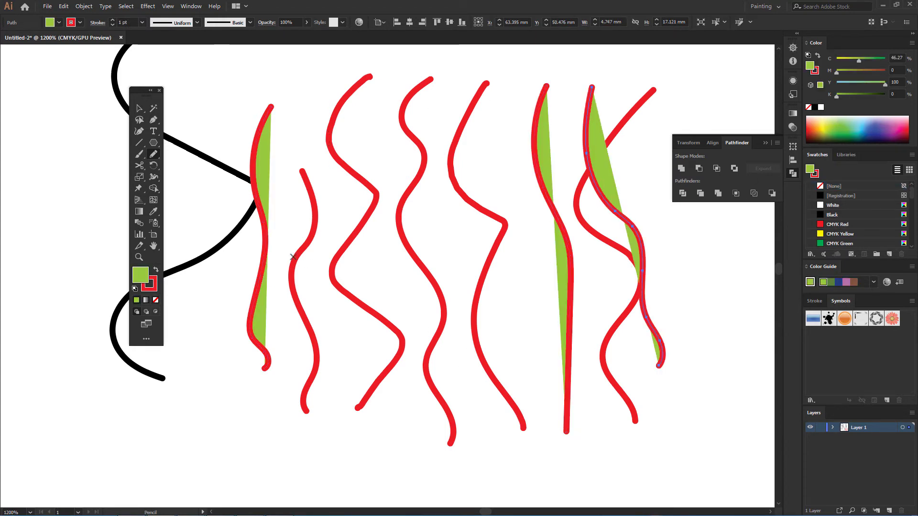
# Turn off 'Fill new pencil strokes' and draw an unfilled red stroke in the centre.
pyautogui.doubleClick(154, 154)
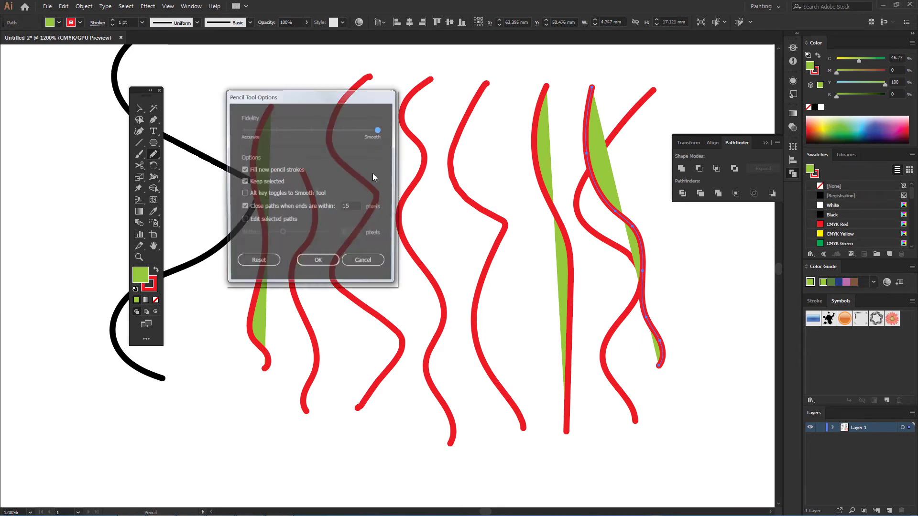
pyautogui.click(244, 170)
pyautogui.click(319, 264)
pyautogui.moveTo(398, 171); pyautogui.dragTo(418, 429)
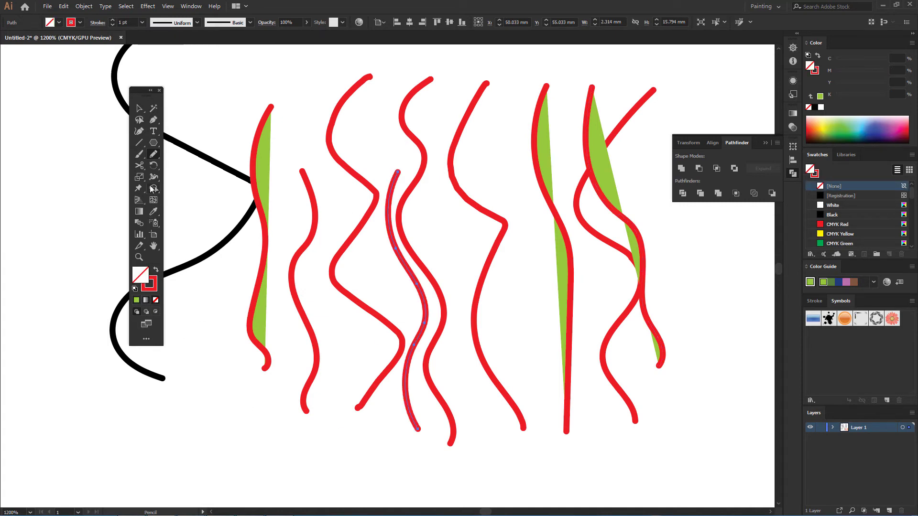
# Turn off 'Keep selected' and draw a red wavy stroke in the middle.
pyautogui.doubleClick(153, 154)
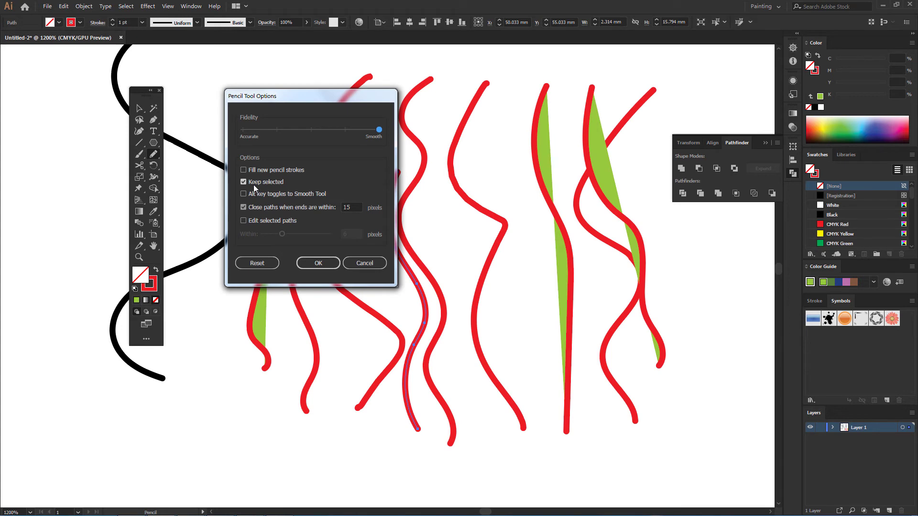
pyautogui.moveTo(311, 100); pyautogui.dragTo(610, 148)
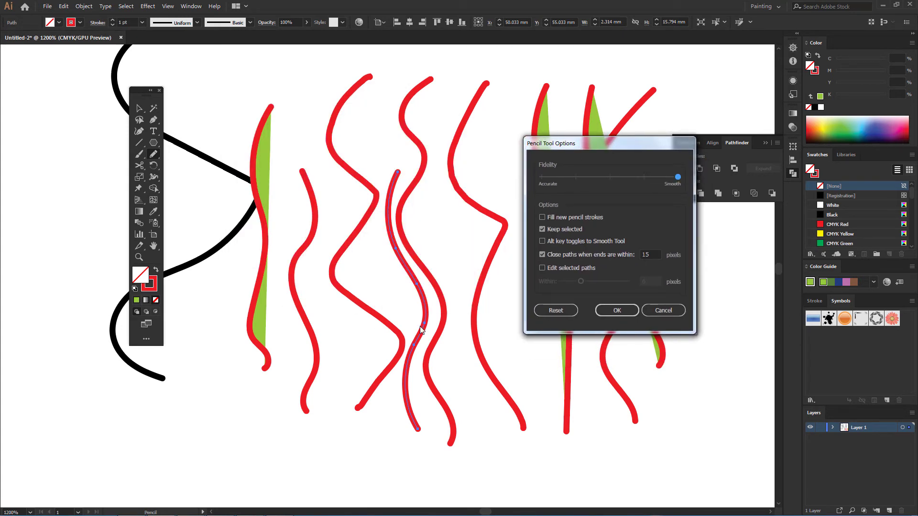
pyautogui.click(544, 228)
pyautogui.click(614, 311)
pyautogui.moveTo(435, 202); pyautogui.dragTo(480, 454)
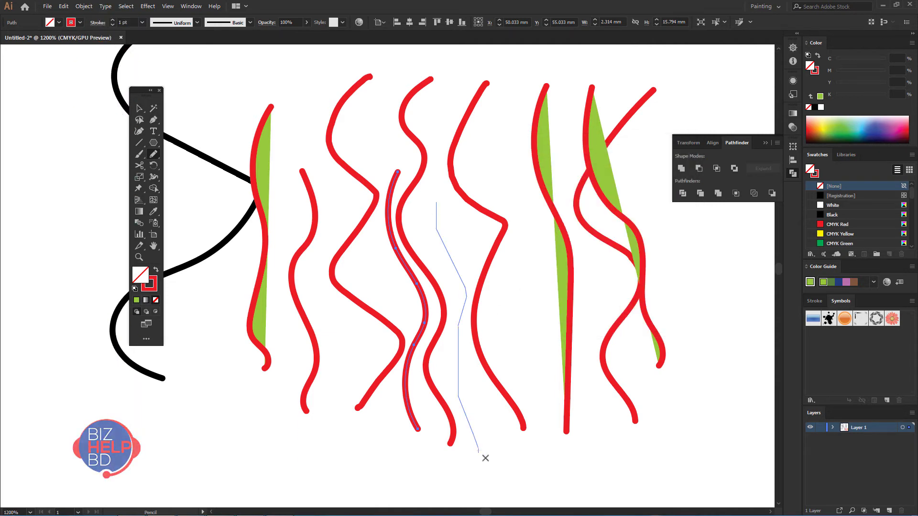
# Turn 'Keep selected' back on and draw another red stroke among the middle ones.
pyautogui.doubleClick(153, 155)
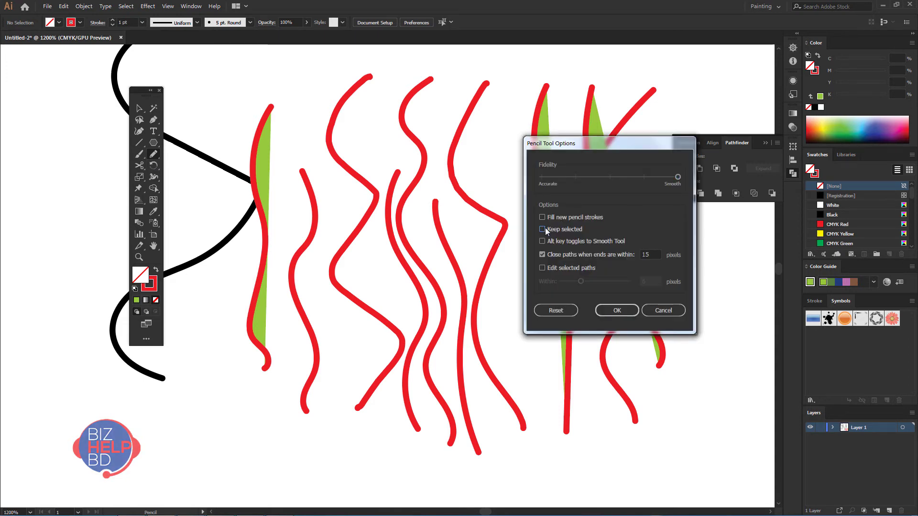
pyautogui.click(612, 309)
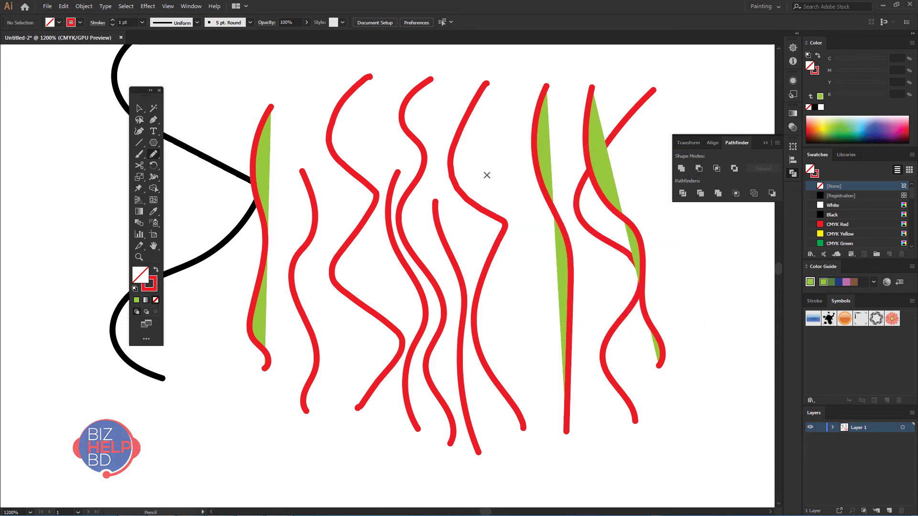
pyautogui.moveTo(487, 174); pyautogui.dragTo(552, 406)
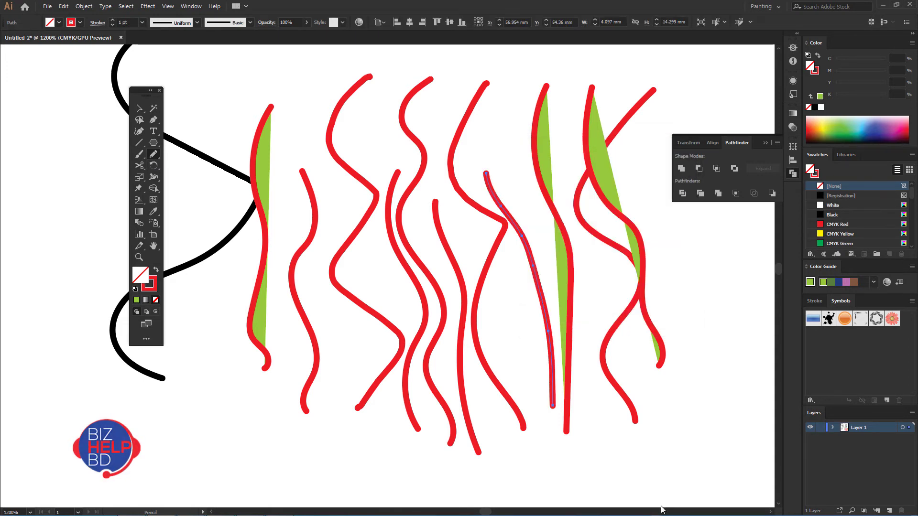
# Draw a thin red wavy stroke at the right end of the row, checking pencil options unchanged.
pyautogui.doubleClick(152, 160)
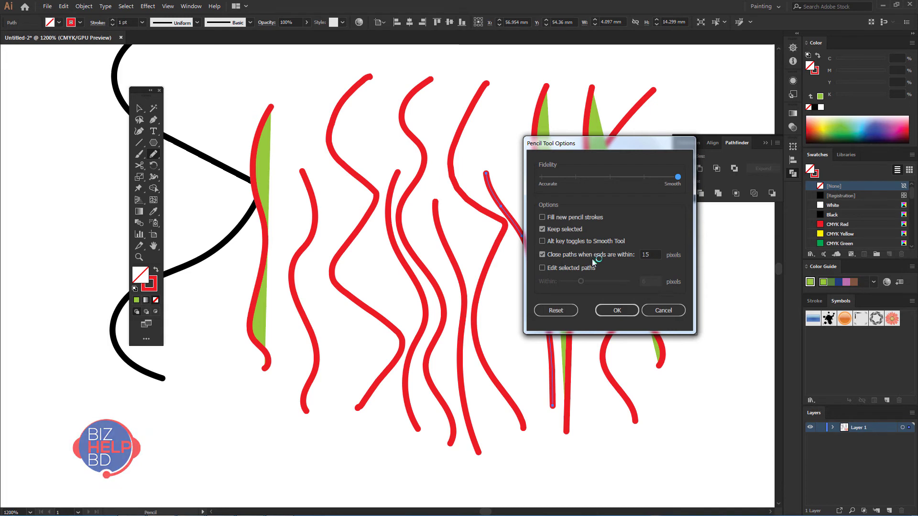
pyautogui.click(617, 310)
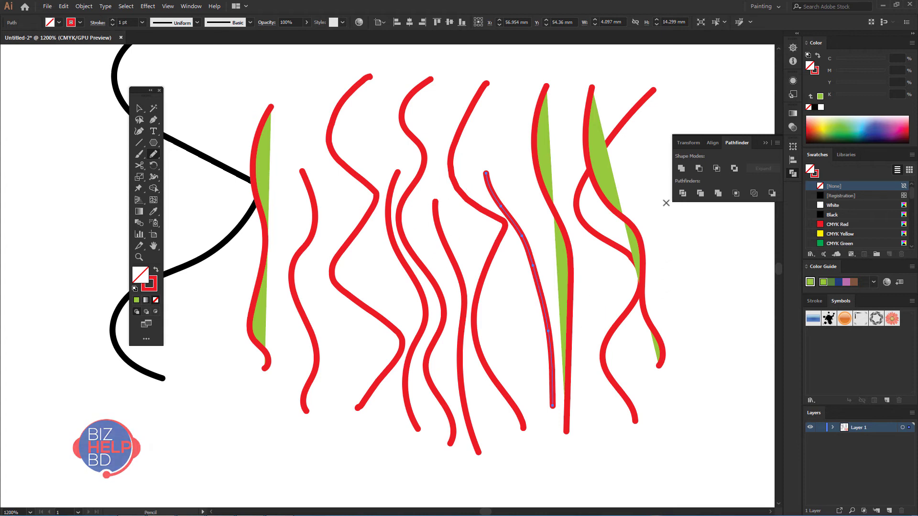
pyautogui.moveTo(666, 202); pyautogui.dragTo(678, 401)
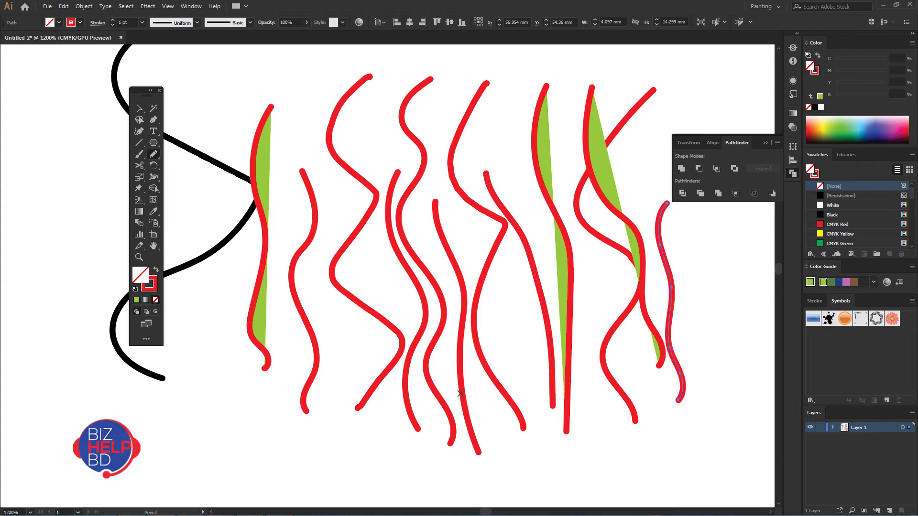
pyautogui.doubleClick(153, 155)
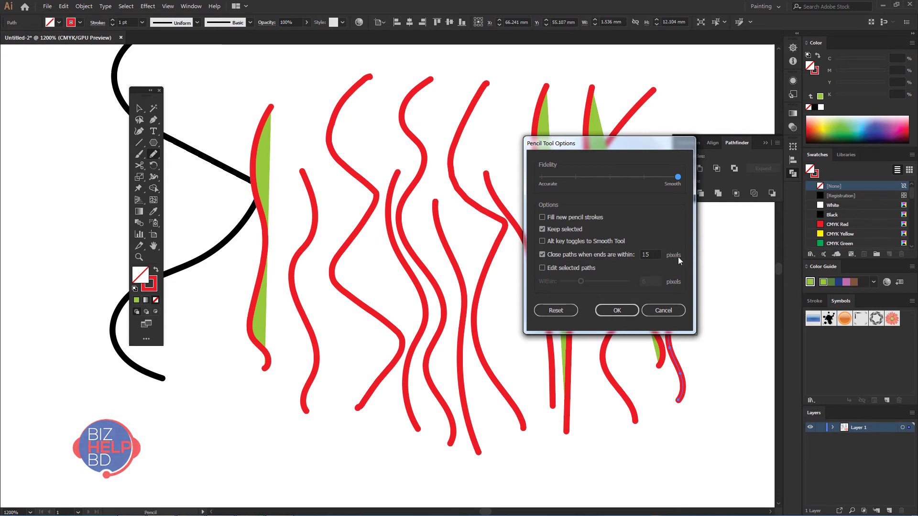
pyautogui.click(627, 310)
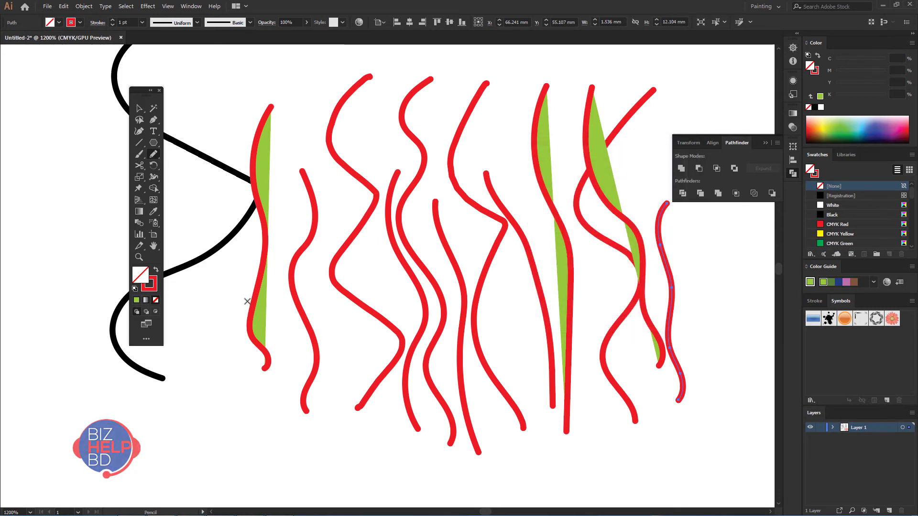
# Zoom out and pencil closed red shapes right of the strokes, including a small diamond.
pyautogui.hotkey('ctrl', '-')
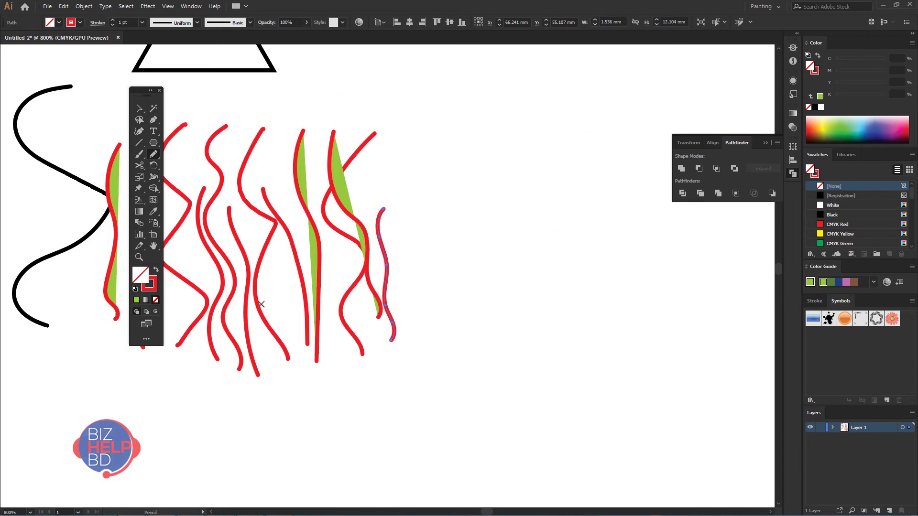
pyautogui.moveTo(483, 204)
pyautogui.mouseDown()
pyautogui.moveTo(598, 186)
pyautogui.moveTo(586, 252)
pyautogui.moveTo(515, 264)
pyautogui.moveTo(484, 230)
pyautogui.moveTo(483, 209)
pyautogui.mouseUp()
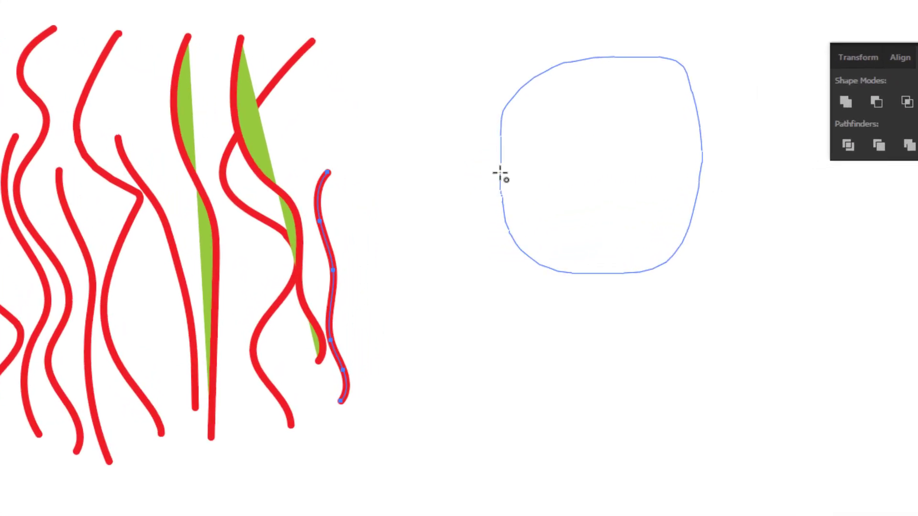
pyautogui.moveTo(499, 173); pyautogui.dragTo(500, 172)
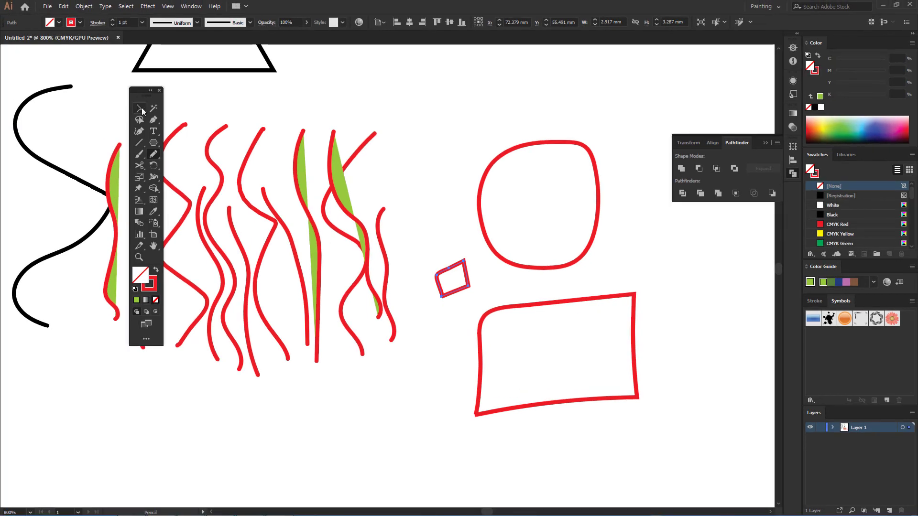
# Enable 'Edit selected paths' within 6 pixels in Pencil Tool Options.
pyautogui.click(139, 108)
pyautogui.doubleClick(153, 155)
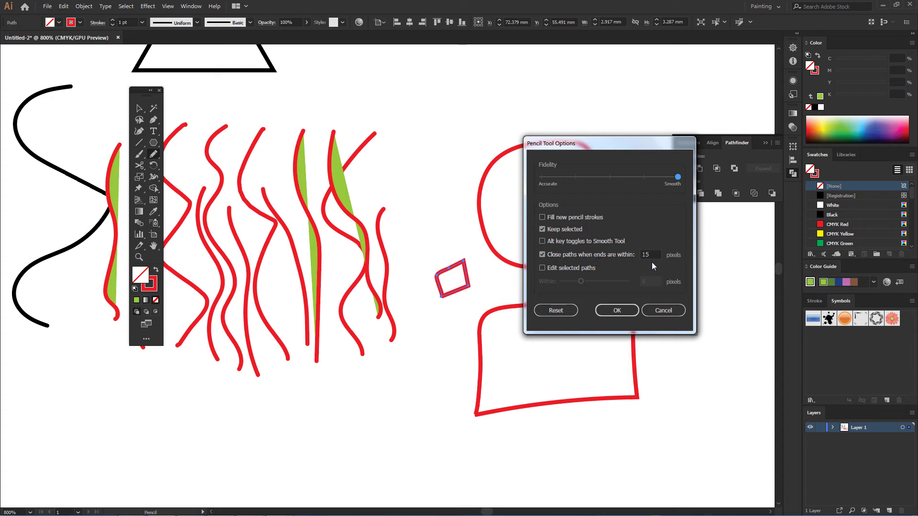
pyautogui.click(617, 311)
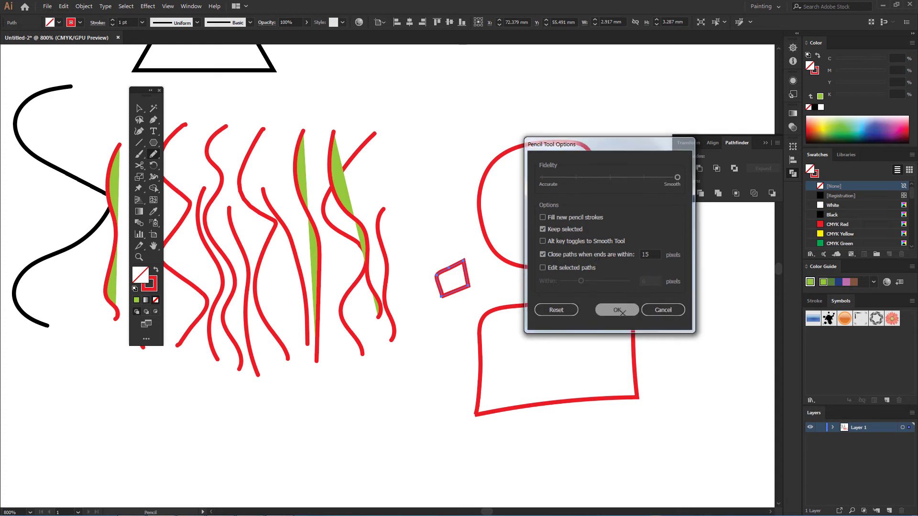
pyautogui.doubleClick(156, 158)
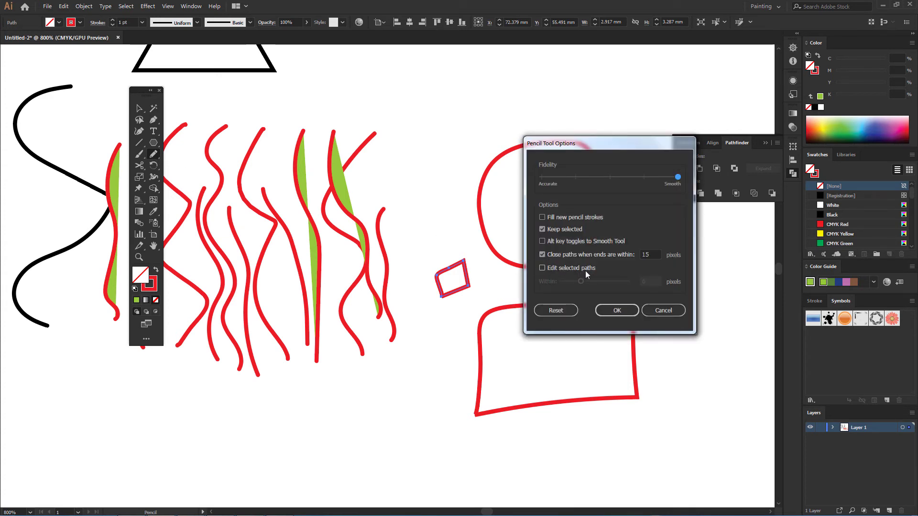
pyautogui.click(543, 269)
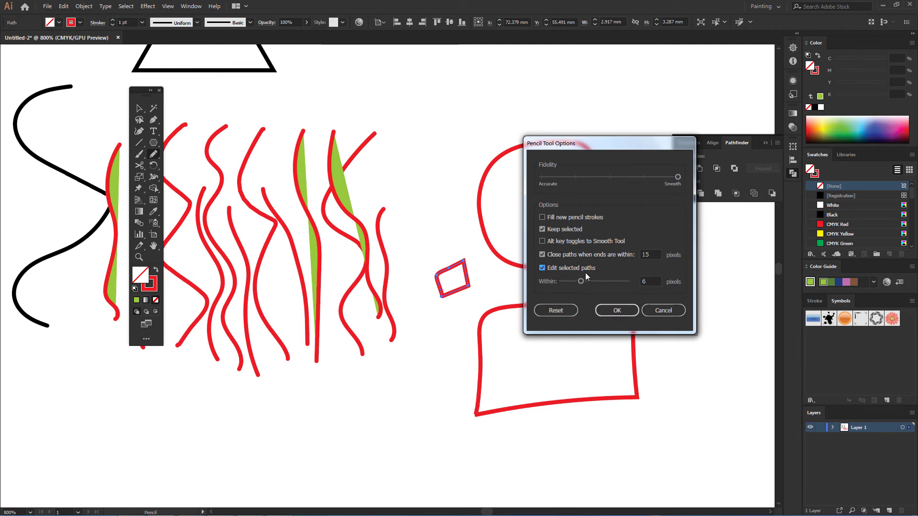
pyautogui.click(617, 310)
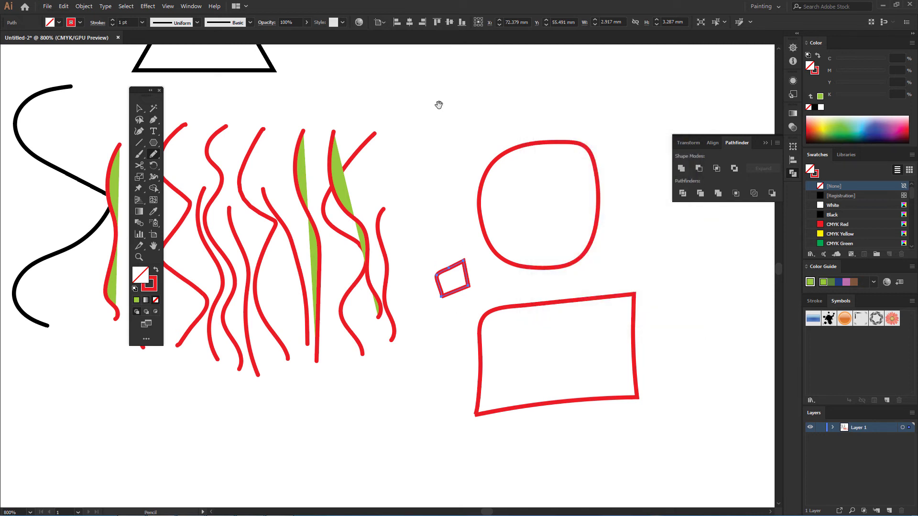
# Hand-draw a red E and begin an F above the closed shapes, then reopen pencil options.
pyautogui.scroll(5, 429, 174)
pyautogui.hscroll(2, 396, 226)
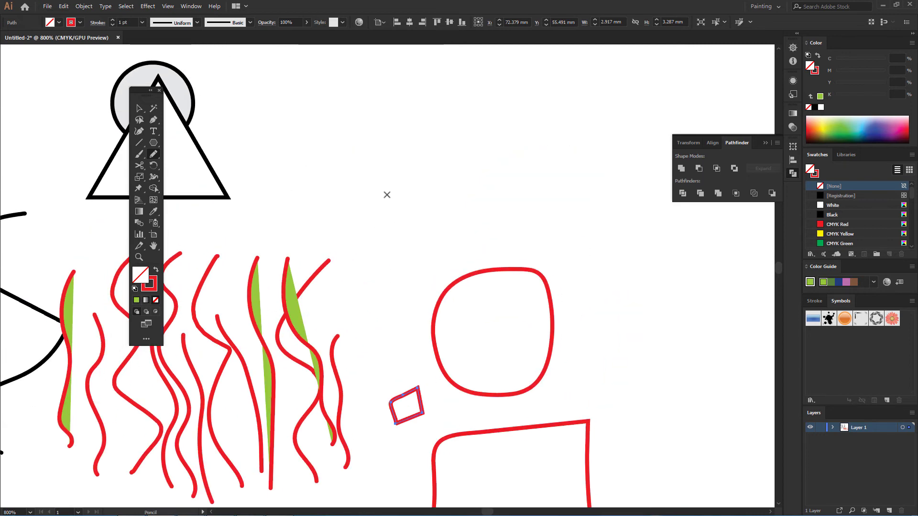
pyautogui.moveTo(401, 229)
pyautogui.mouseDown()
pyautogui.moveTo(387, 195)
pyautogui.moveTo(415, 184)
pyautogui.moveTo(410, 203)
pyautogui.moveTo(426, 215)
pyautogui.mouseUp()
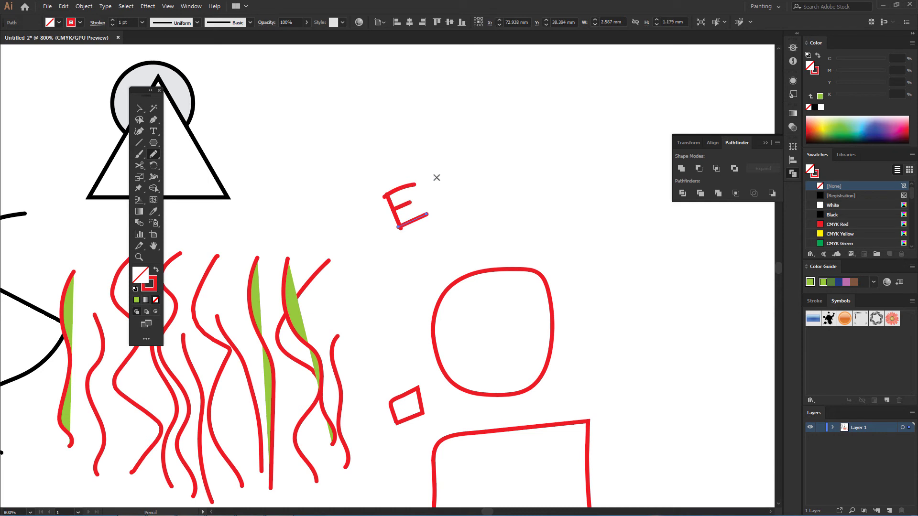
pyautogui.moveTo(435, 178); pyautogui.dragTo(449, 205)
pyautogui.moveTo(455, 170)
pyautogui.mouseDown()
pyautogui.moveTo(435, 177)
pyautogui.moveTo(457, 187)
pyautogui.moveTo(518, 166)
pyautogui.moveTo(493, 154)
pyautogui.moveTo(524, 194)
pyautogui.mouseUp()
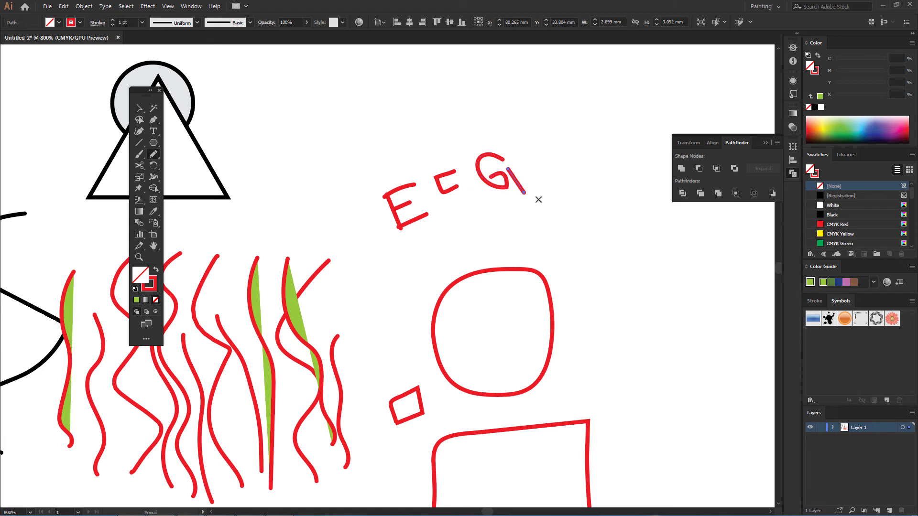
pyautogui.doubleClick(153, 154)
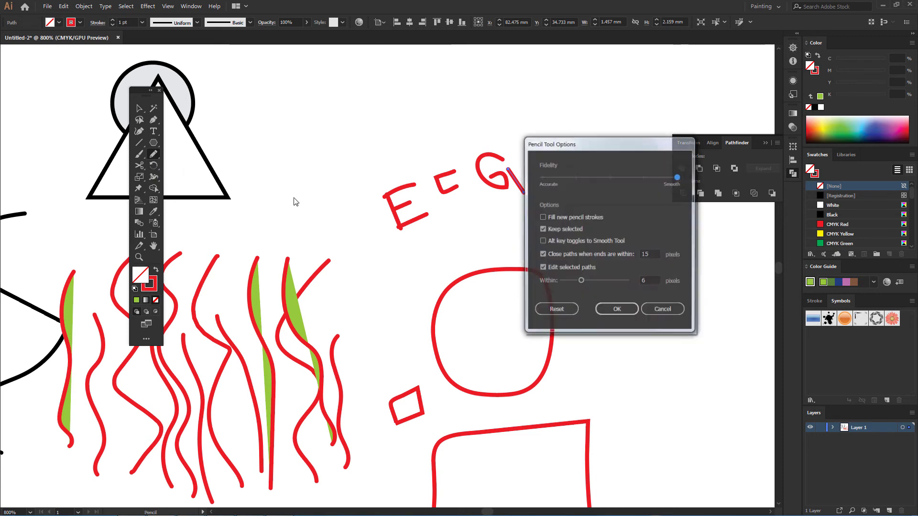
# Disable 'Edit selected paths' and hand-draw a second row of red letters below the first.
pyautogui.click(544, 266)
pyautogui.click(617, 311)
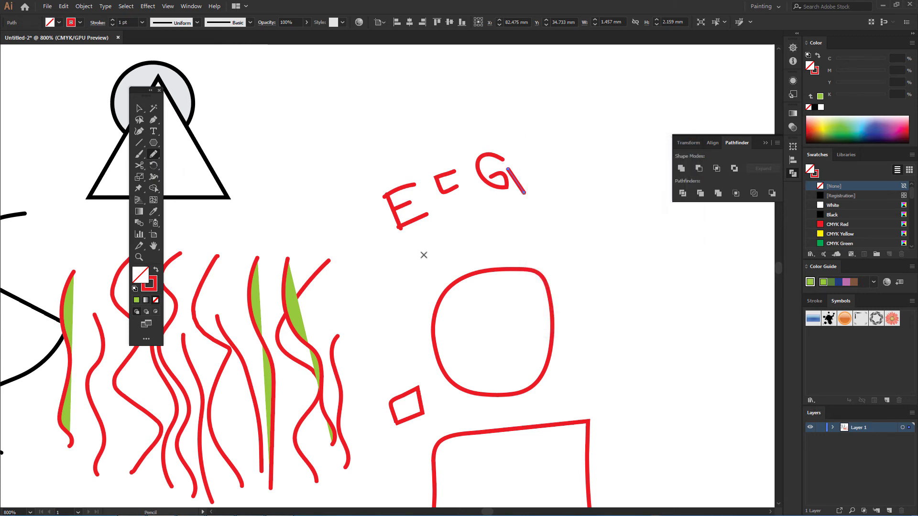
pyautogui.moveTo(424, 254); pyautogui.dragTo(438, 279)
pyautogui.moveTo(439, 245)
pyautogui.mouseDown()
pyautogui.moveTo(423, 254)
pyautogui.moveTo(432, 268)
pyautogui.moveTo(465, 267)
pyautogui.moveTo(466, 237)
pyautogui.moveTo(490, 227)
pyautogui.moveTo(497, 239)
pyautogui.moveTo(549, 216)
pyautogui.moveTo(533, 213)
pyautogui.moveTo(558, 236)
pyautogui.mouseUp()
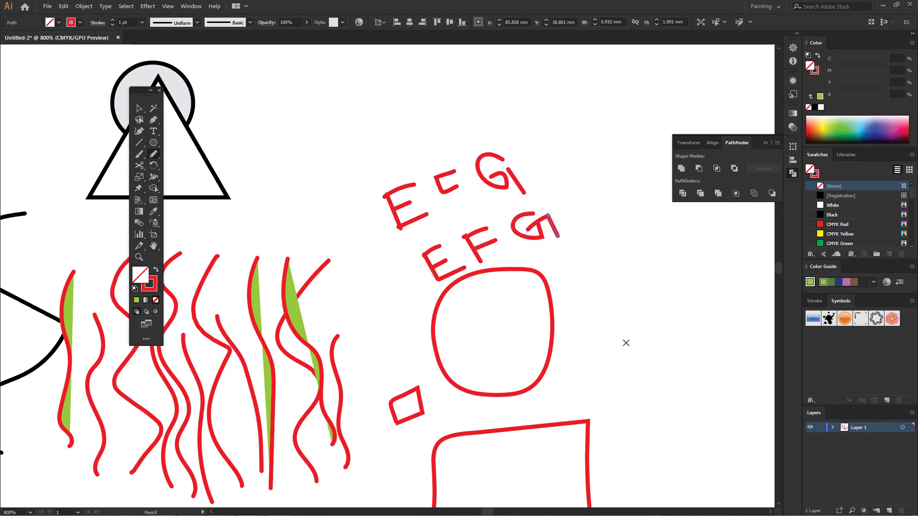
pyautogui.moveTo(153, 154); pyautogui.dragTo(196, 168)
pyautogui.doubleClick(154, 155)
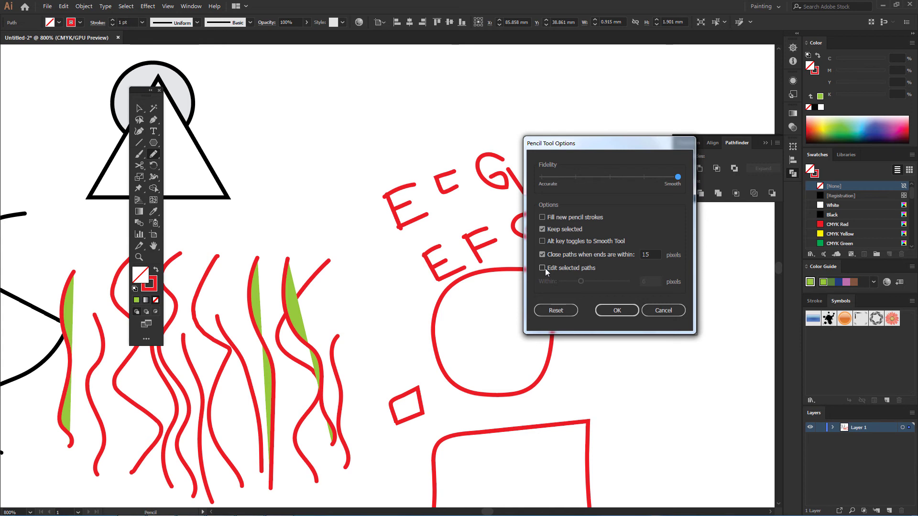
# Close Pencil options with Edit selected paths left off, then choose the Smooth tool.
pyautogui.moveTo(585, 147); pyautogui.dragTo(648, 108)
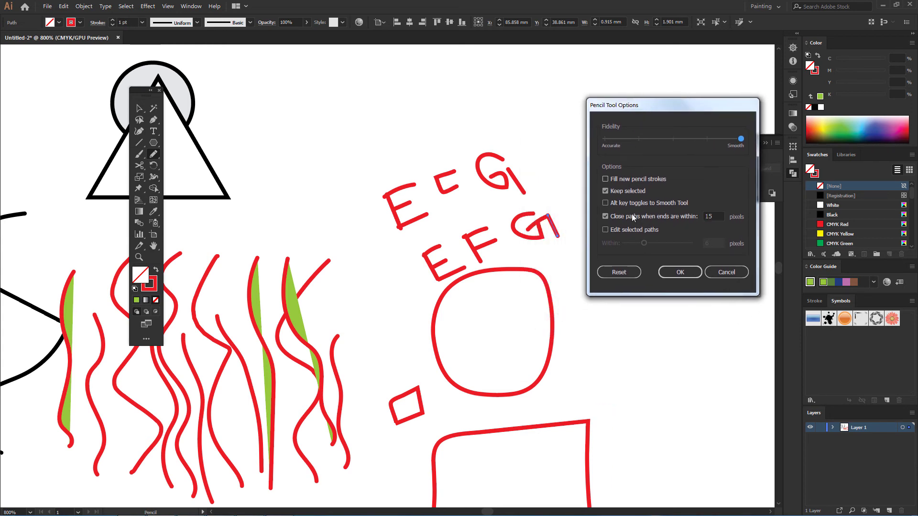
pyautogui.click(605, 230)
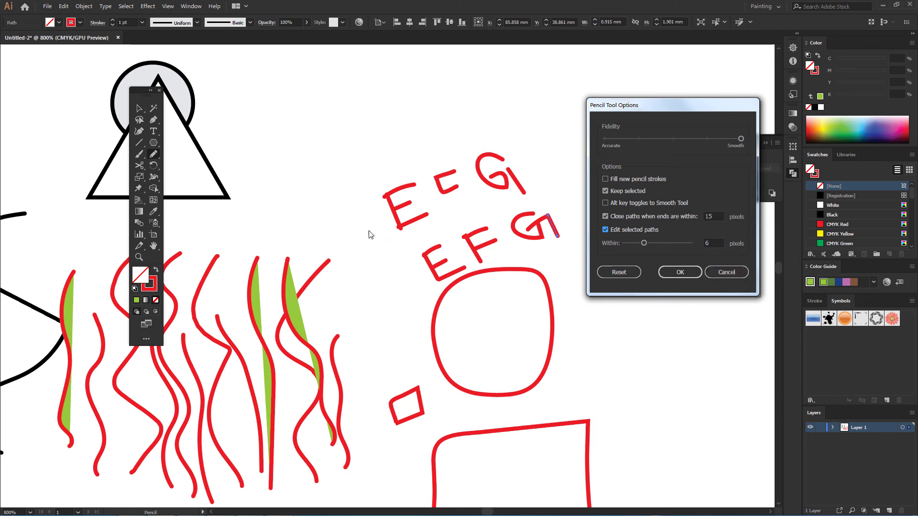
pyautogui.click(605, 230)
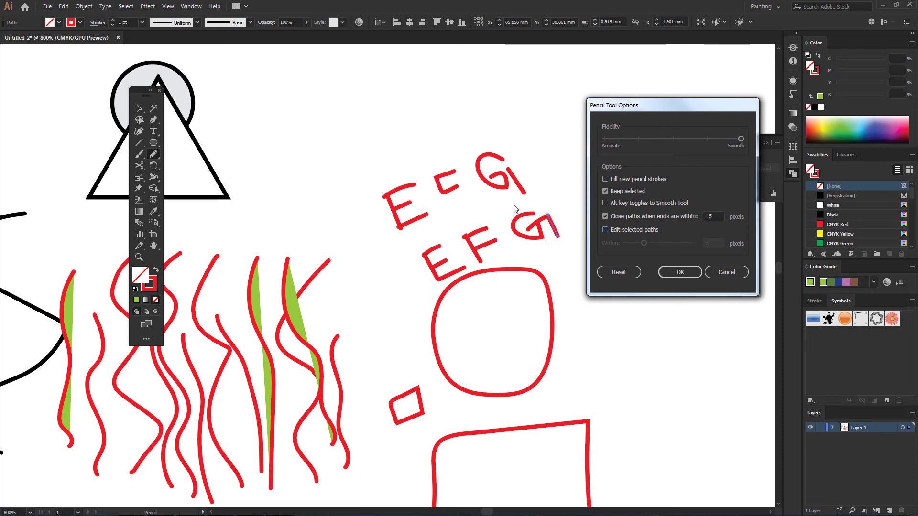
pyautogui.click(676, 271)
pyautogui.moveTo(154, 155); pyautogui.dragTo(188, 181)
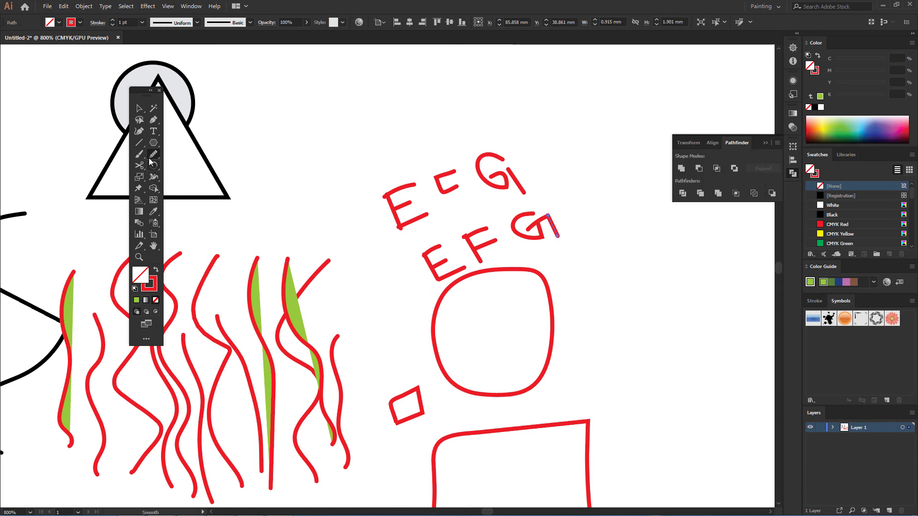
# Confirm the Smooth tool options unchanged and pick the Join Tool from the Pencil flyout.
pyautogui.doubleClick(150, 157)
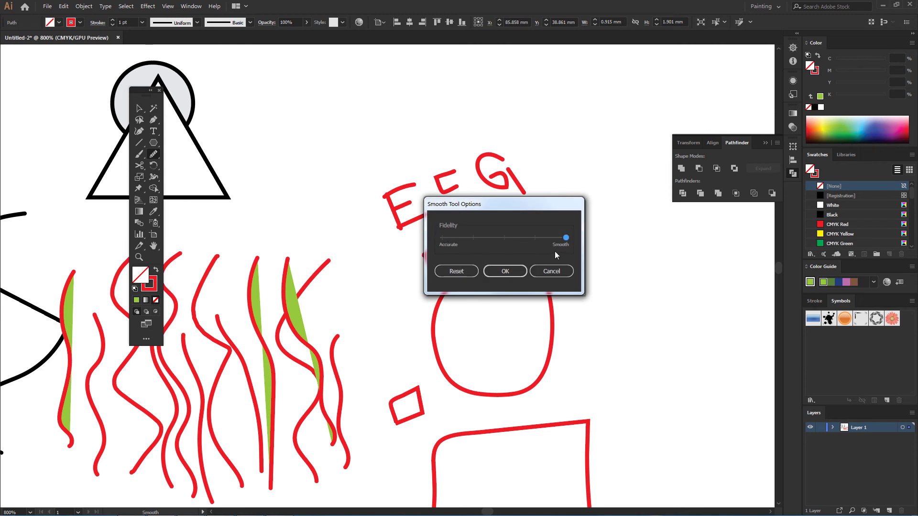
pyautogui.click(503, 273)
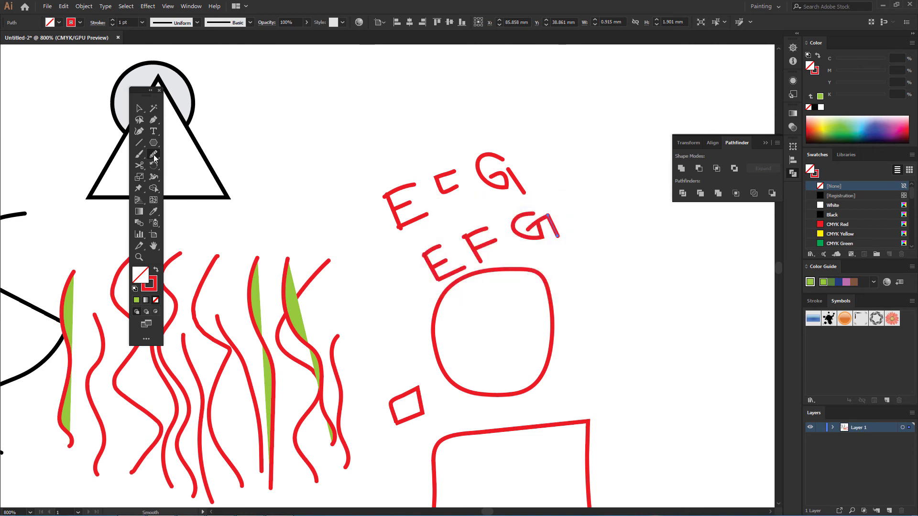
pyautogui.click(154, 155)
pyautogui.click(153, 166)
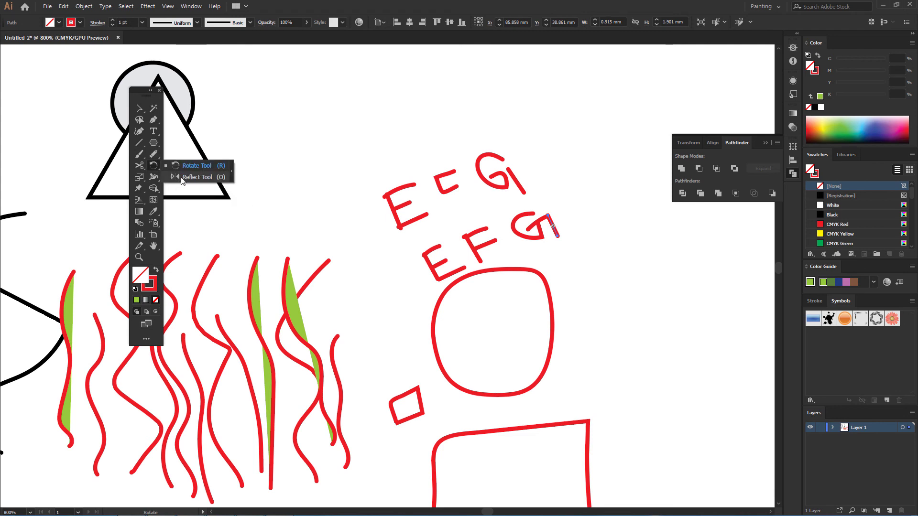
pyautogui.click(154, 154)
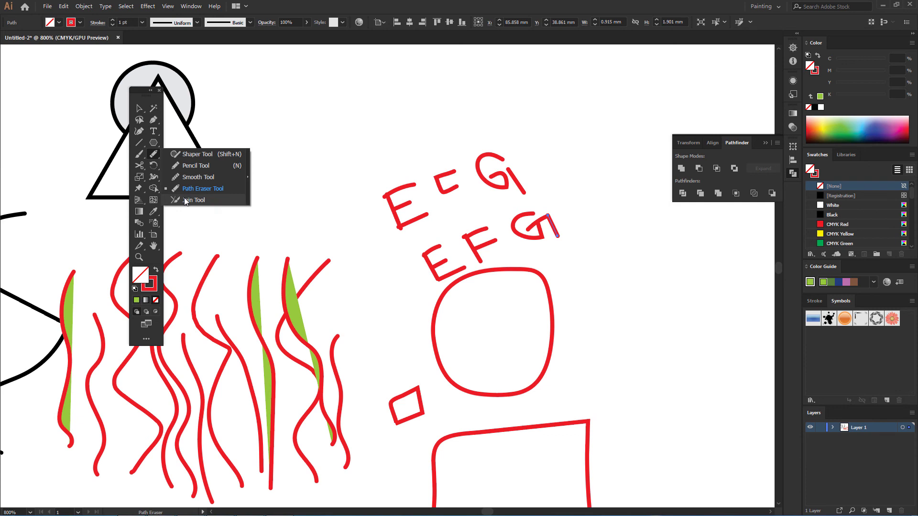
pyautogui.click(185, 201)
pyautogui.click(139, 108)
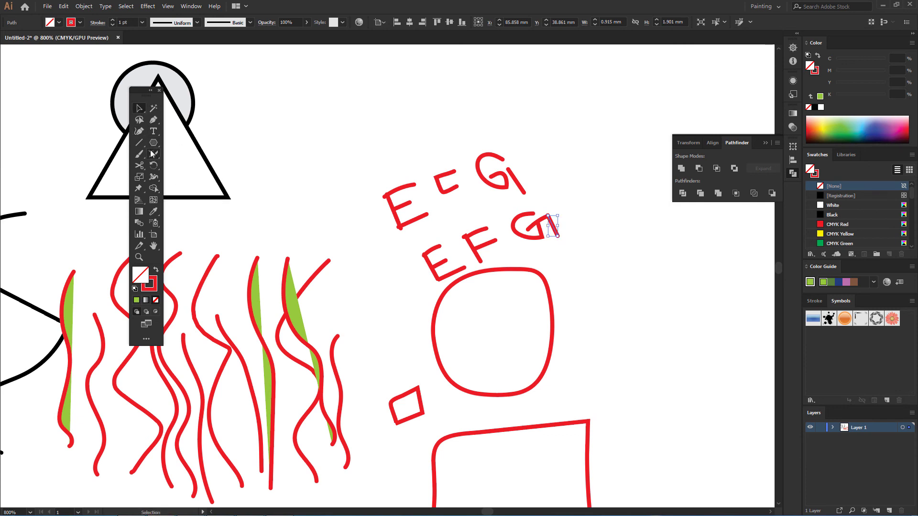
# Draw four crossing red pencil strokes forming a rough box, plus an open loop below.
pyautogui.press('n')
pyautogui.scroll(5, 352, 156)
pyautogui.hscroll(5, 307, 239)
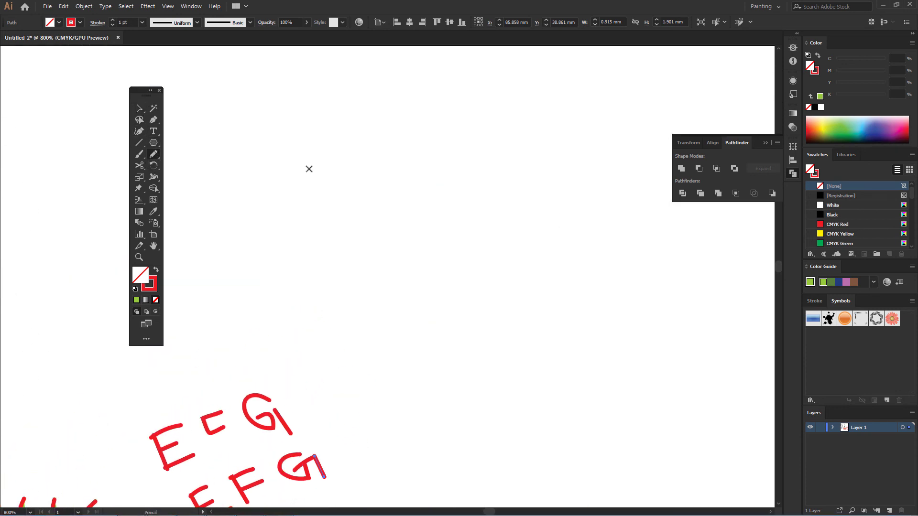
pyautogui.moveTo(292, 155); pyautogui.dragTo(488, 153)
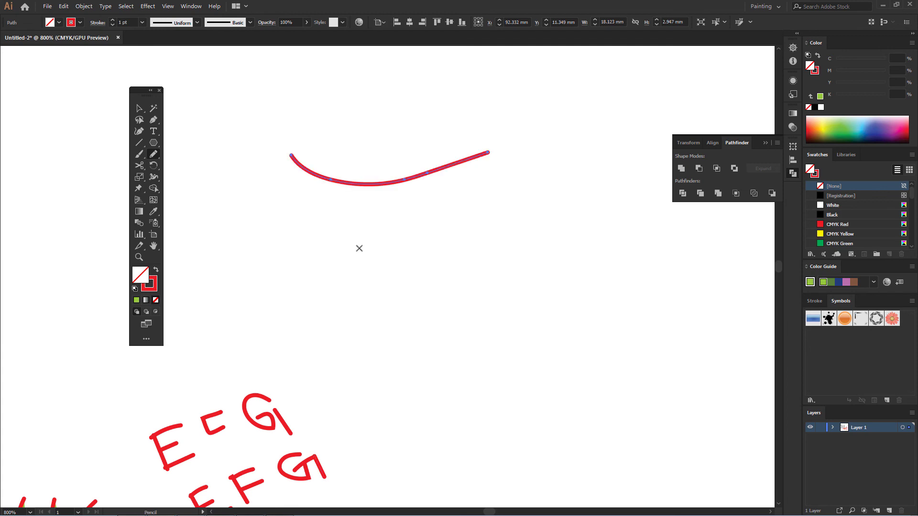
pyautogui.moveTo(300, 260); pyautogui.dragTo(520, 231)
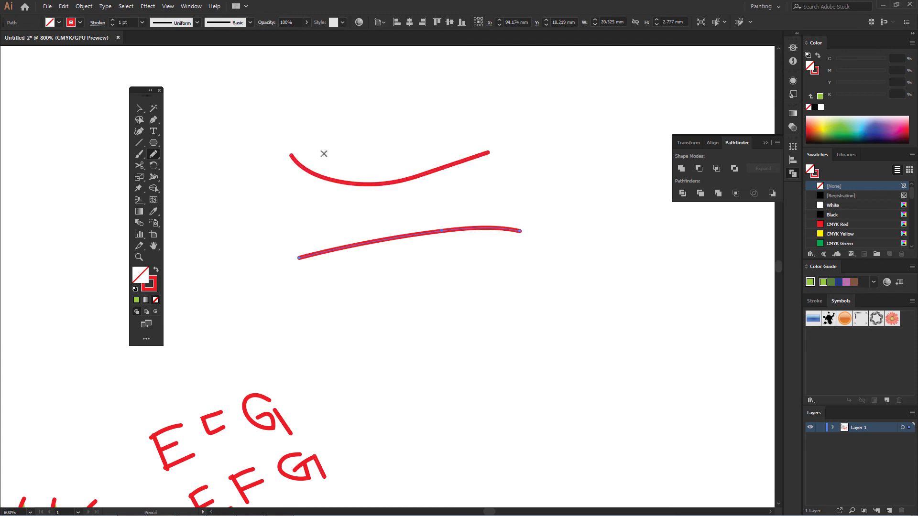
pyautogui.moveTo(318, 146); pyautogui.dragTo(329, 287)
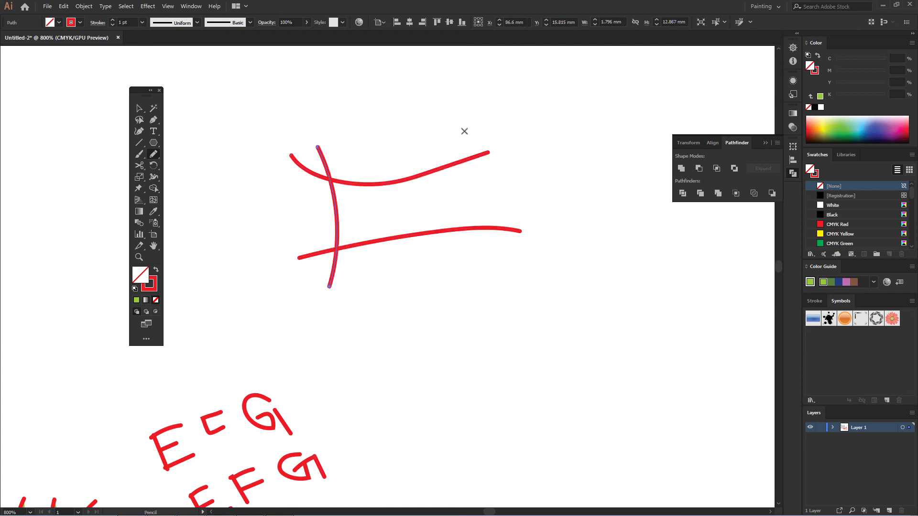
pyautogui.moveTo(505, 123); pyautogui.dragTo(484, 255)
pyautogui.moveTo(435, 349)
pyautogui.mouseDown()
pyautogui.moveTo(453, 391)
pyautogui.moveTo(445, 372)
pyautogui.mouseUp()
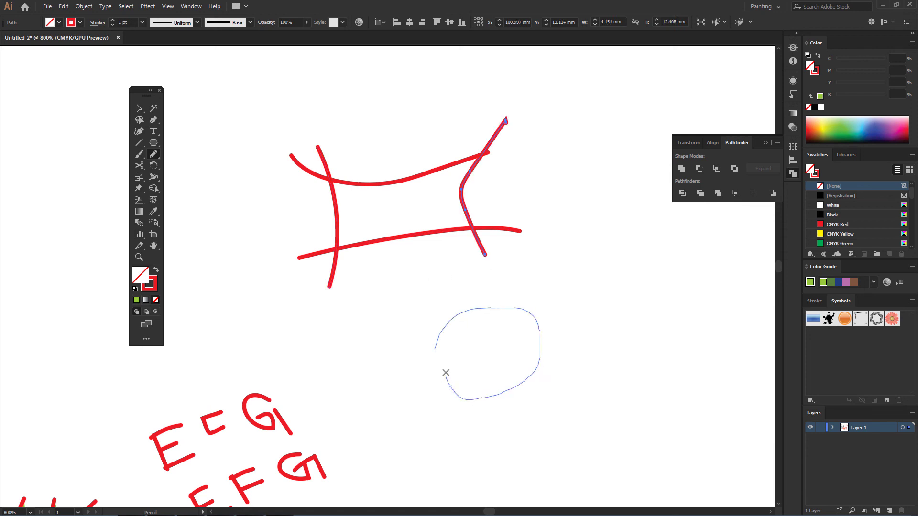
# Join the red loop's gap closed with the Join Tool.
pyautogui.click(154, 165)
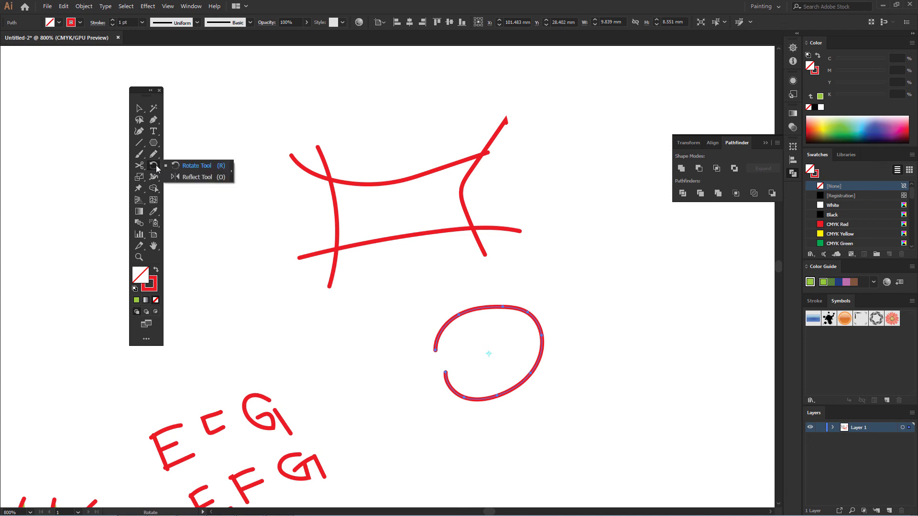
pyautogui.moveTo(155, 158); pyautogui.dragTo(182, 200)
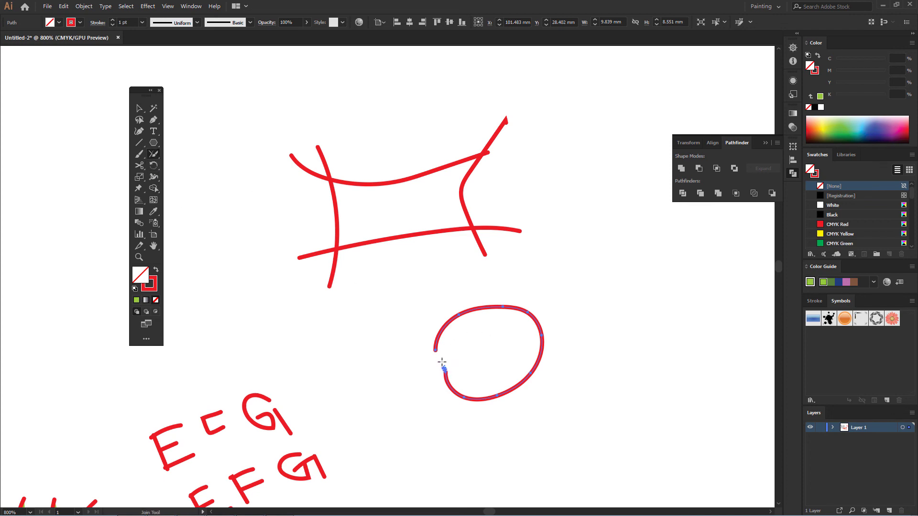
pyautogui.moveTo(442, 362); pyautogui.dragTo(436, 353)
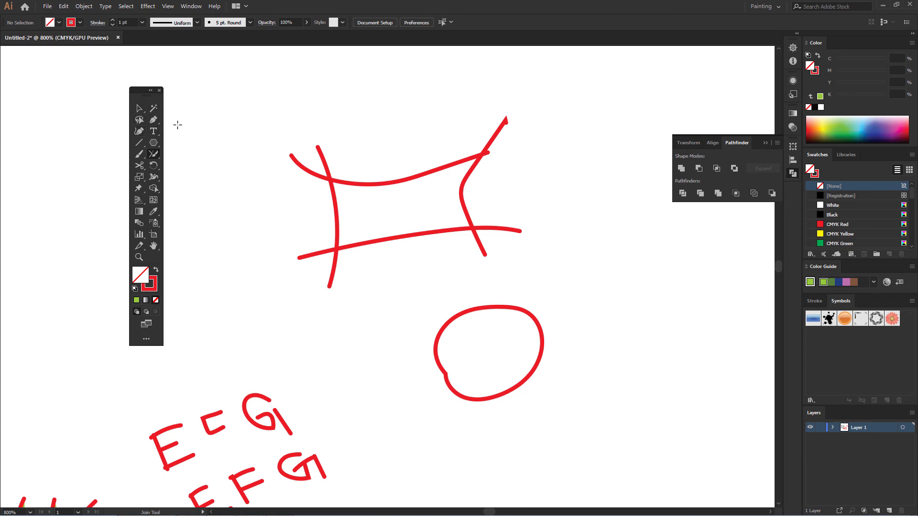
# Select the crossing strokes and join their top-left and bottom-right corners, trimming overhangs.
pyautogui.click(141, 109)
pyautogui.moveTo(235, 122); pyautogui.dragTo(600, 290)
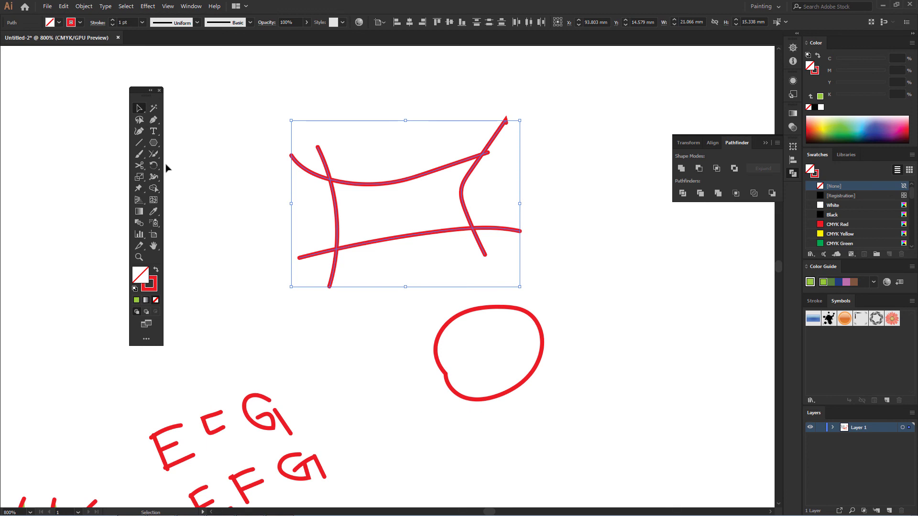
pyautogui.click(153, 154)
pyautogui.moveTo(275, 143)
pyautogui.mouseDown()
pyautogui.moveTo(322, 185)
pyautogui.moveTo(328, 179)
pyautogui.mouseUp()
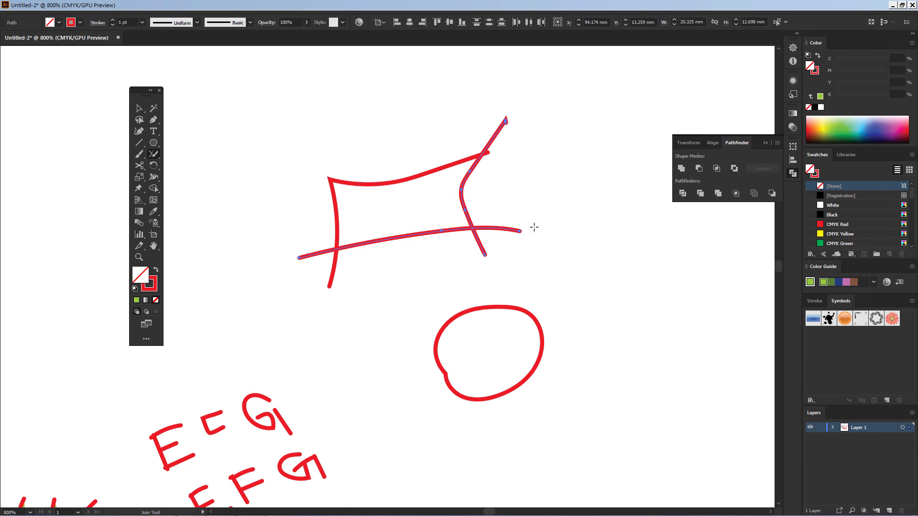
pyautogui.moveTo(539, 234)
pyautogui.mouseDown()
pyautogui.moveTo(477, 223)
pyautogui.moveTo(547, 230)
pyautogui.moveTo(514, 223)
pyautogui.mouseUp()
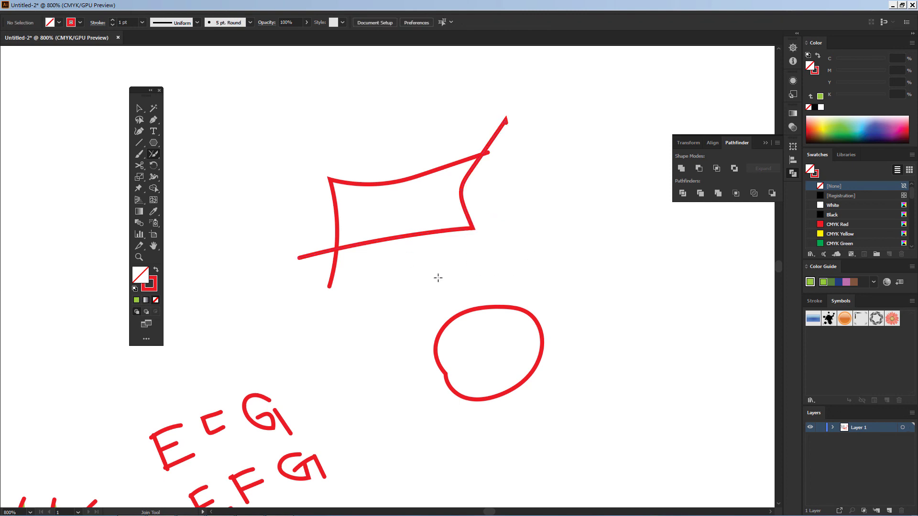
# Reselect the path and join the bottom-left and top-right corners to close the shape.
pyautogui.click(147, 110)
pyautogui.moveTo(275, 139); pyautogui.dragTo(506, 249)
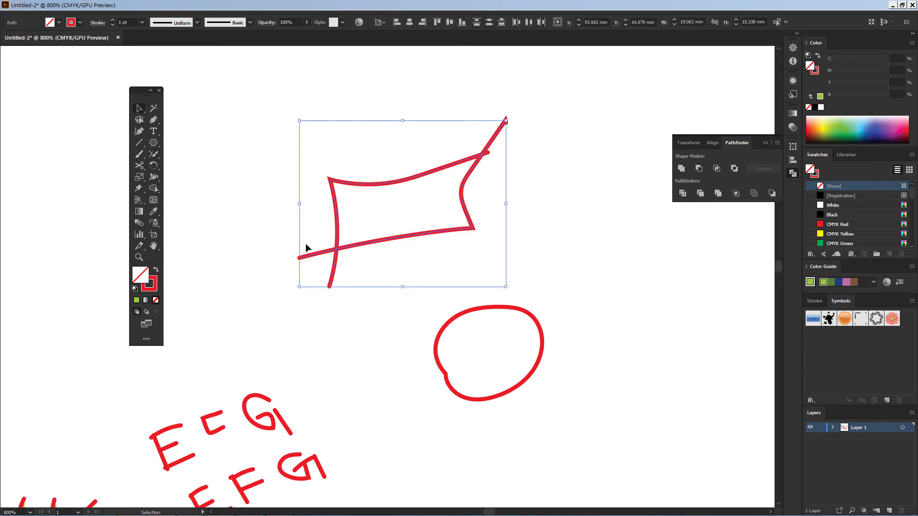
pyautogui.click(153, 153)
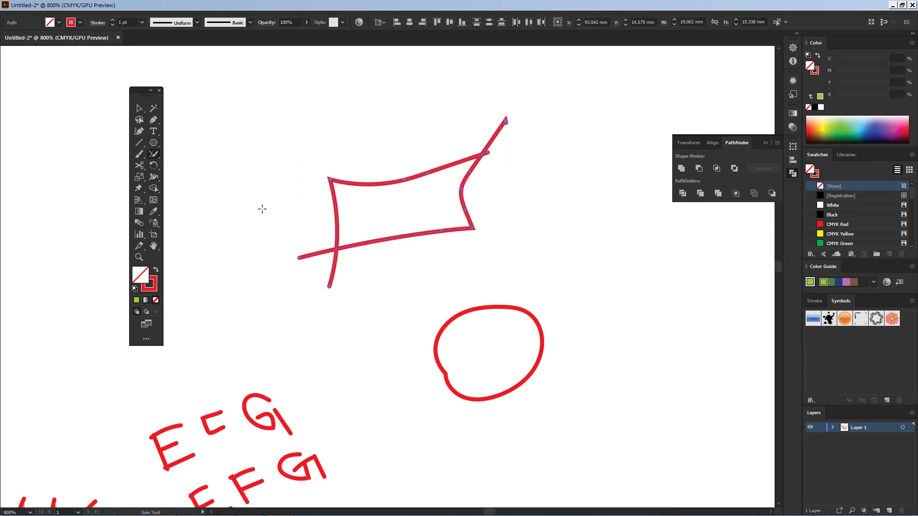
pyautogui.moveTo(282, 261); pyautogui.dragTo(332, 232)
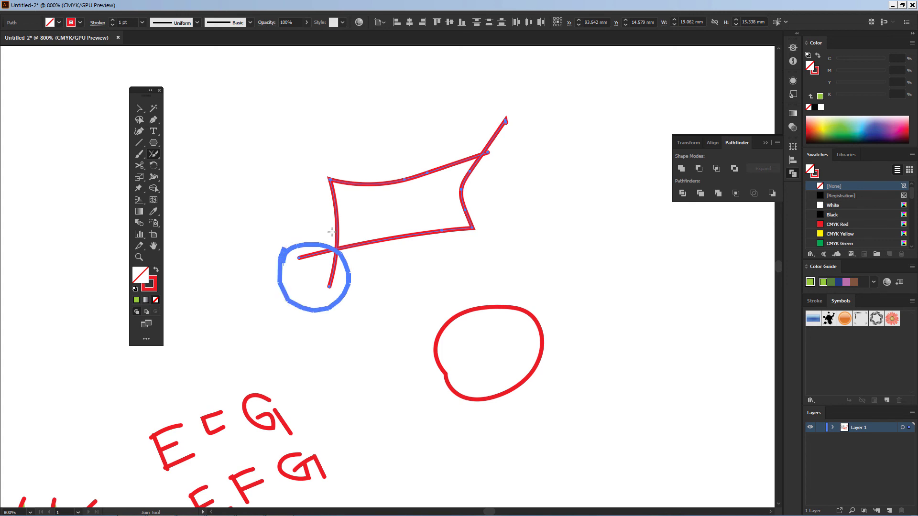
pyautogui.moveTo(485, 121)
pyautogui.mouseDown()
pyautogui.moveTo(525, 118)
pyautogui.moveTo(480, 149)
pyautogui.mouseUp()
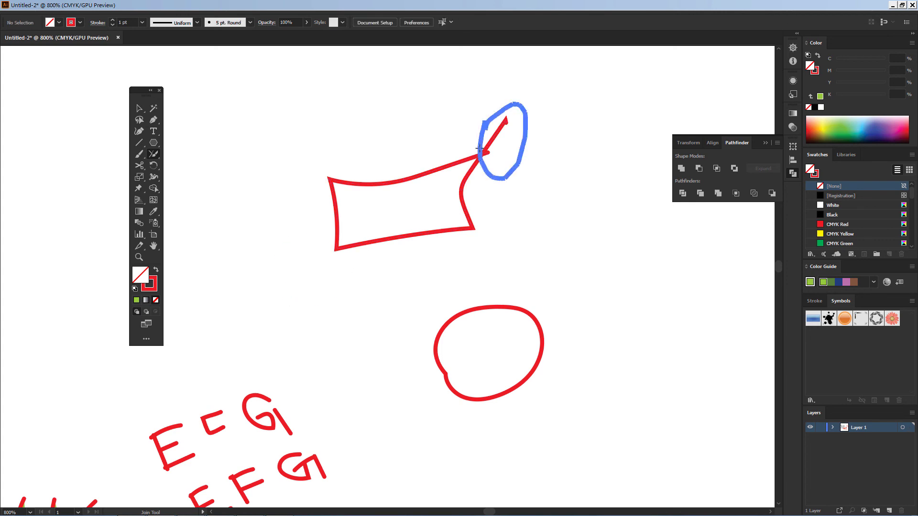
pyautogui.press('v')
pyautogui.click(156, 154)
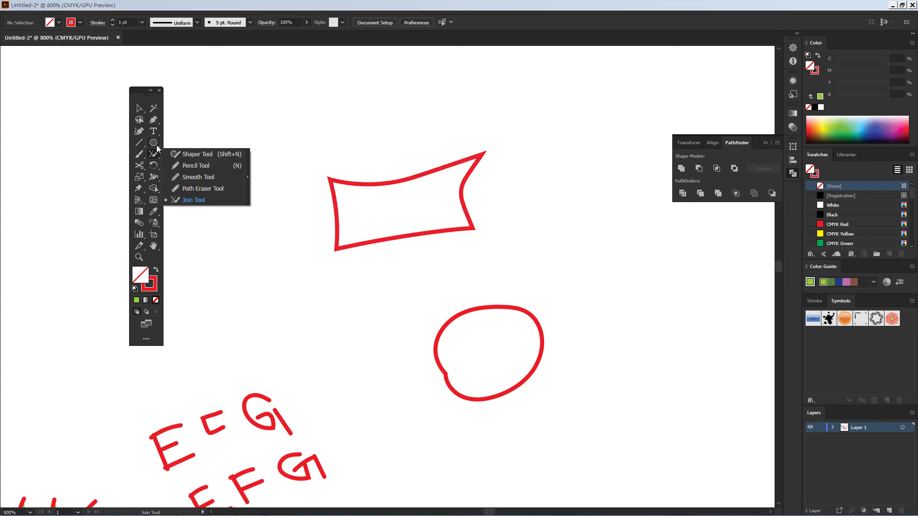